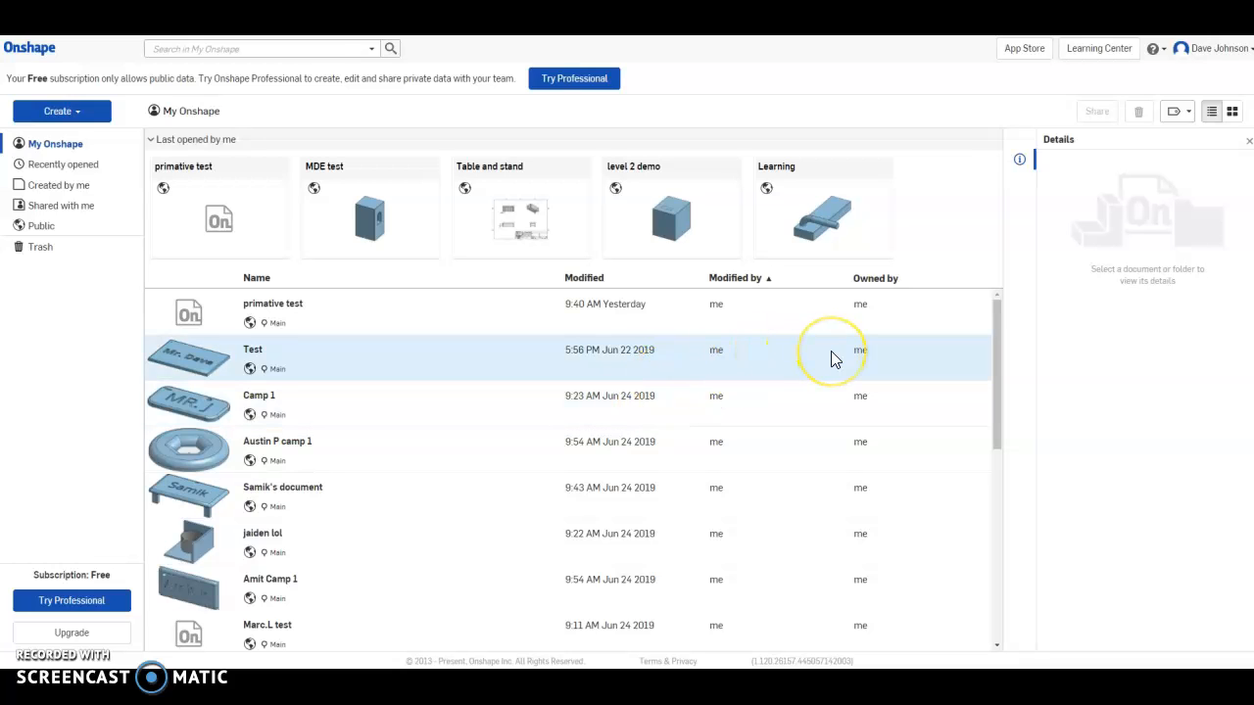
# Create a new public Onshape document, replacing the default name with 'MDE intro'.
pyautogui.click(86, 113)
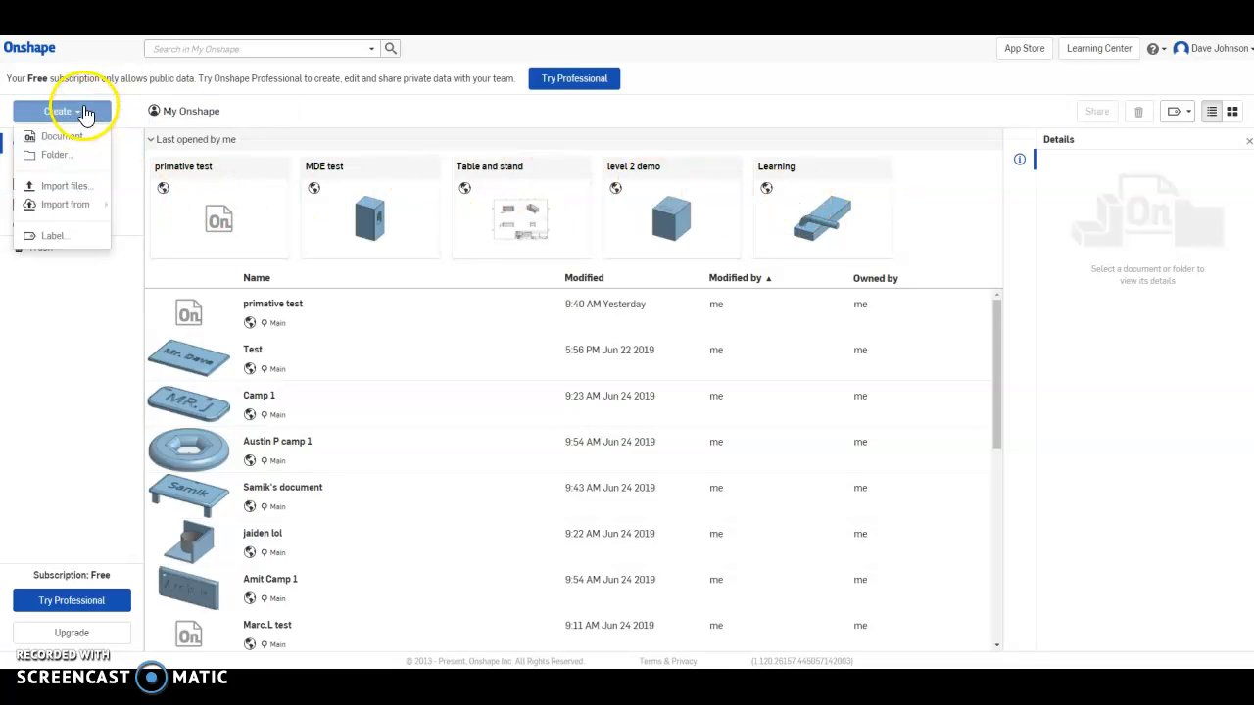
pyautogui.click(71, 158)
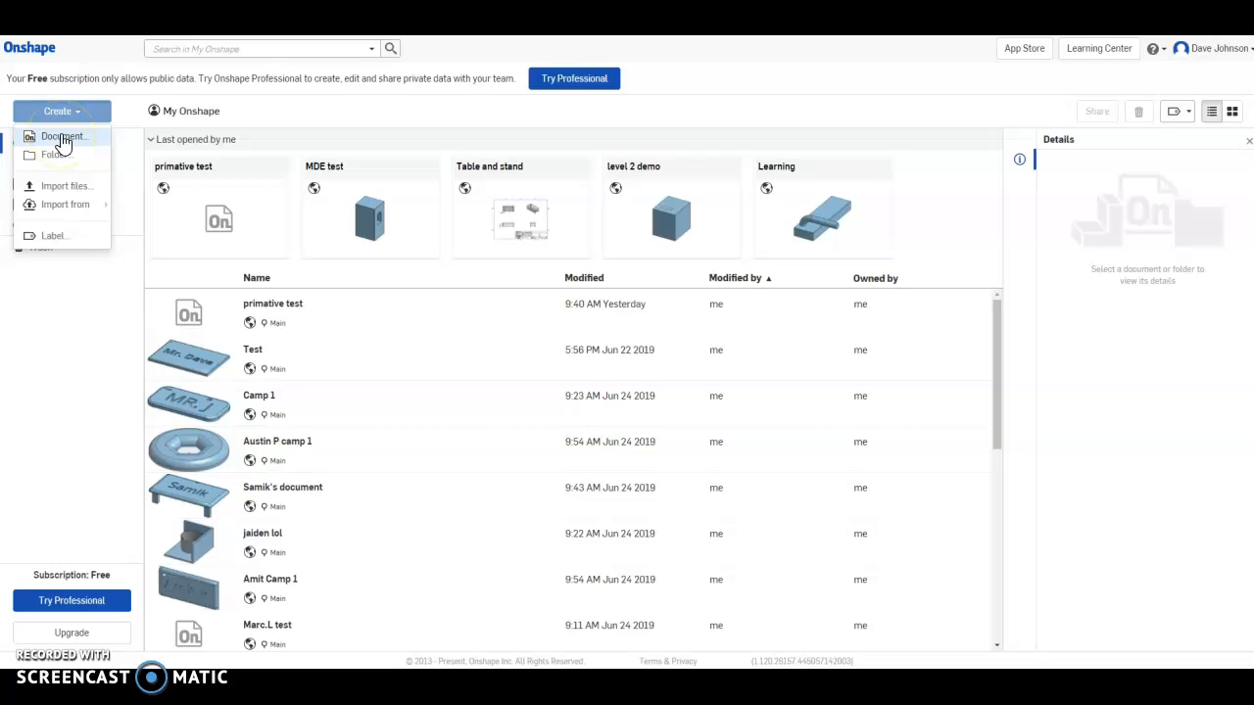
pyautogui.click(62, 140)
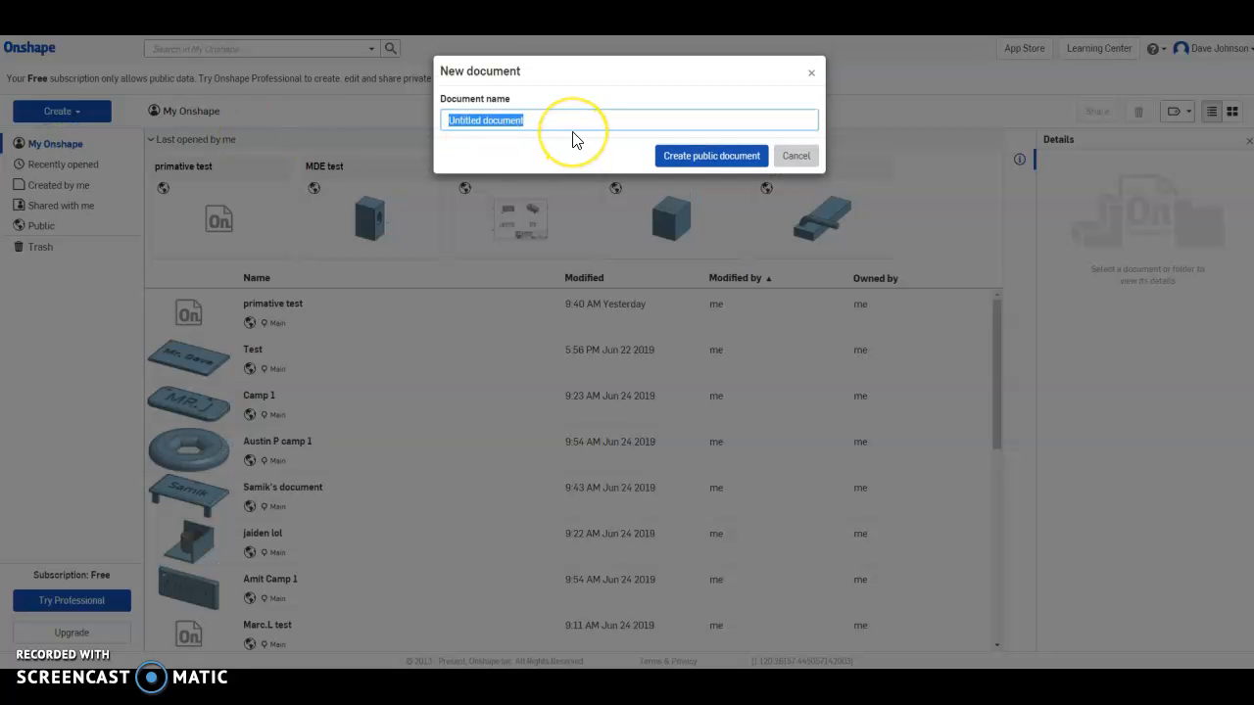
pyautogui.press('BackSpace')
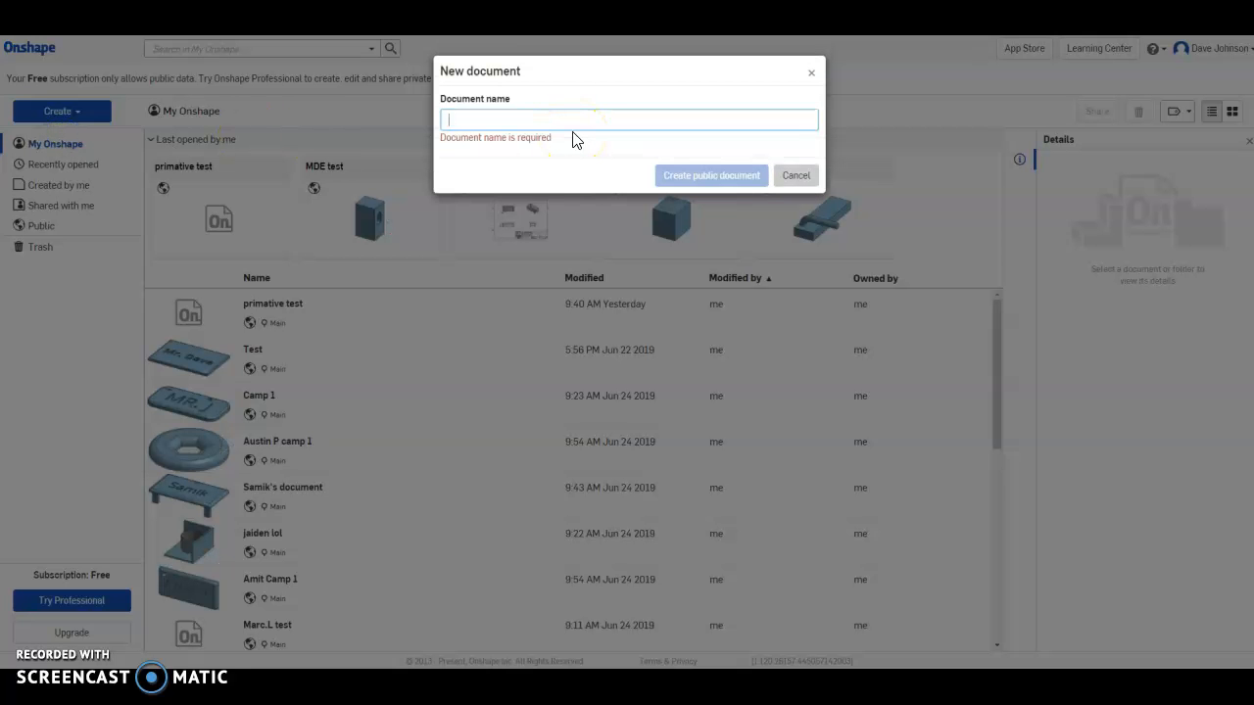
pyautogui.write('MDE intro')
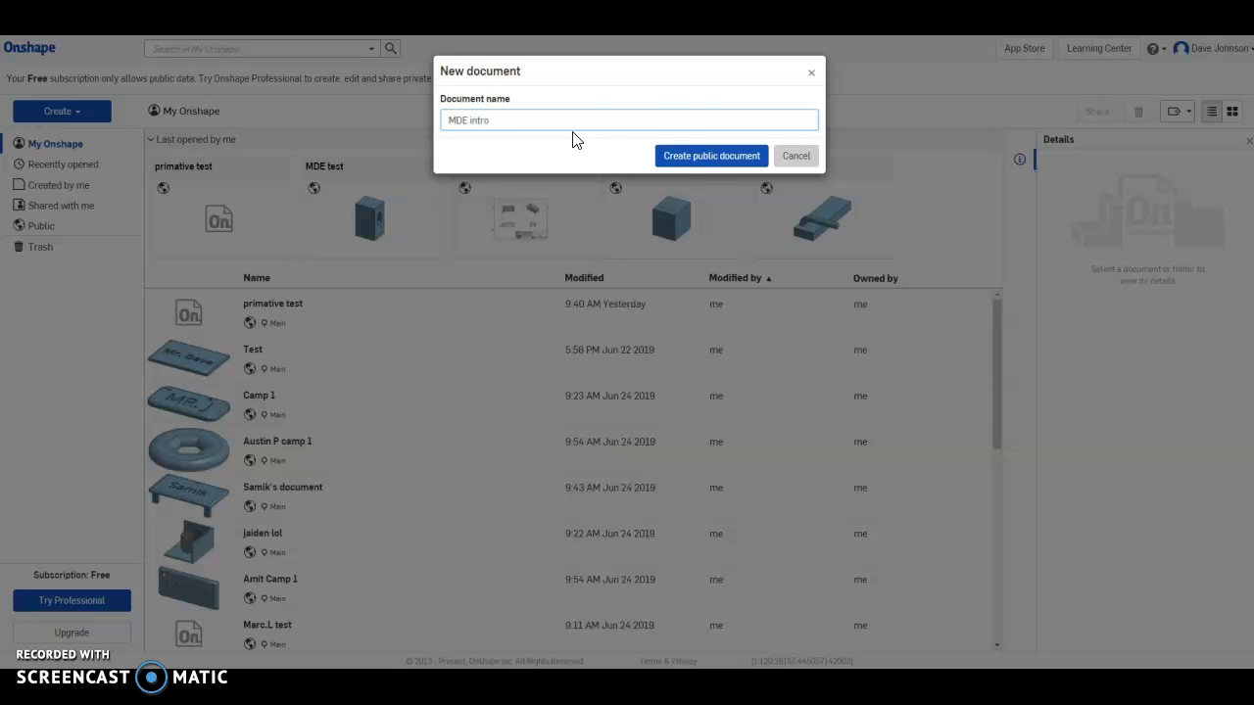
pyautogui.click(692, 169)
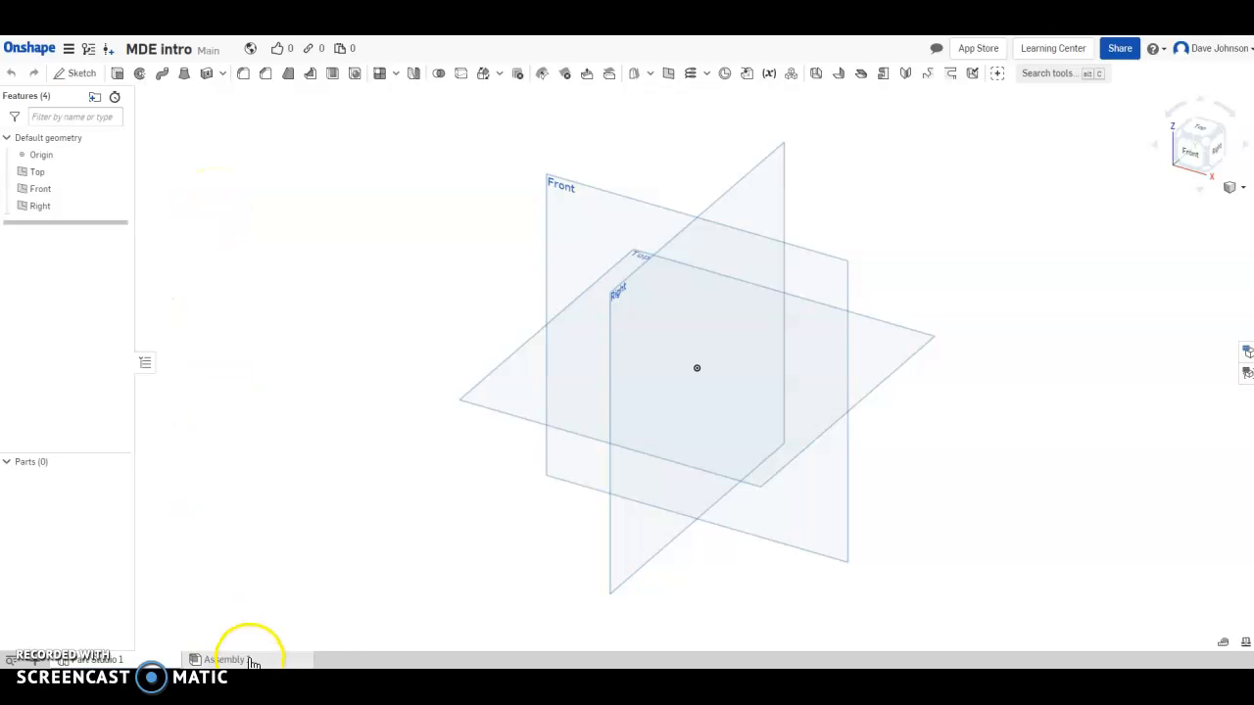
# Select the Top plane's edge in the graphics area.
pyautogui.moveTo(117, 663)
pyautogui.click(508, 371)
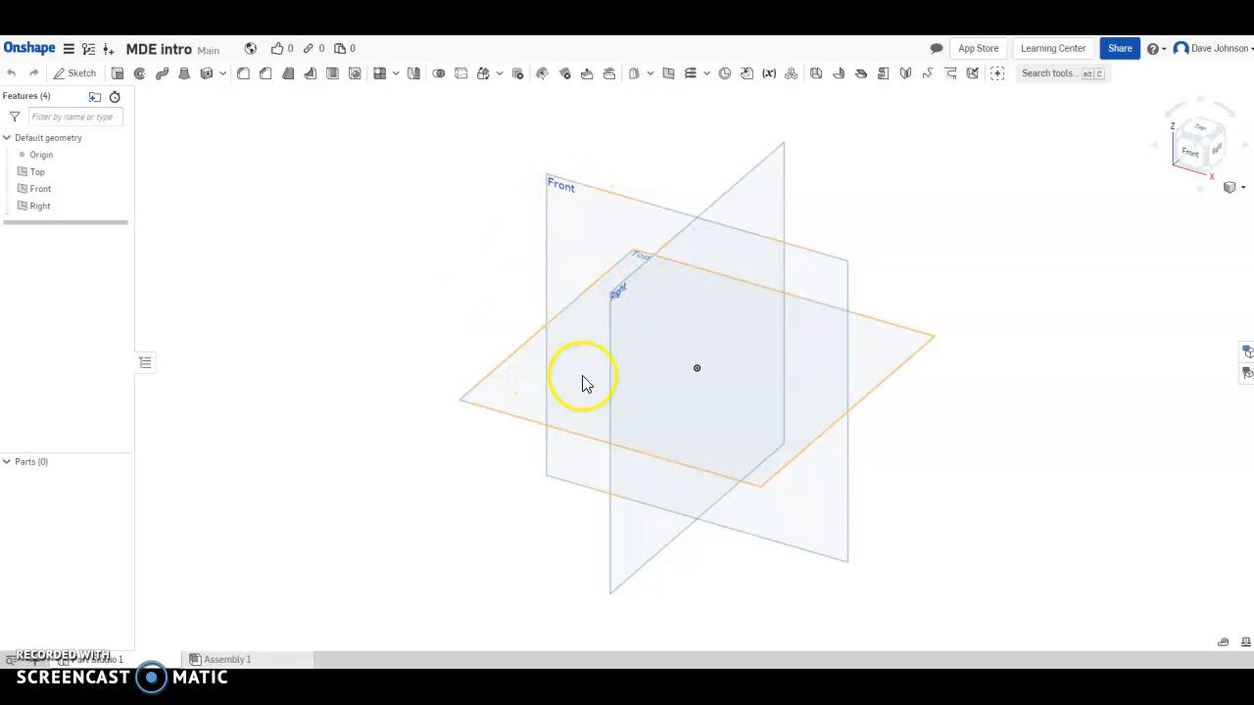
# Start a new sketch on the Top plane from its right-click menu.
pyautogui.rightClick(500, 380)
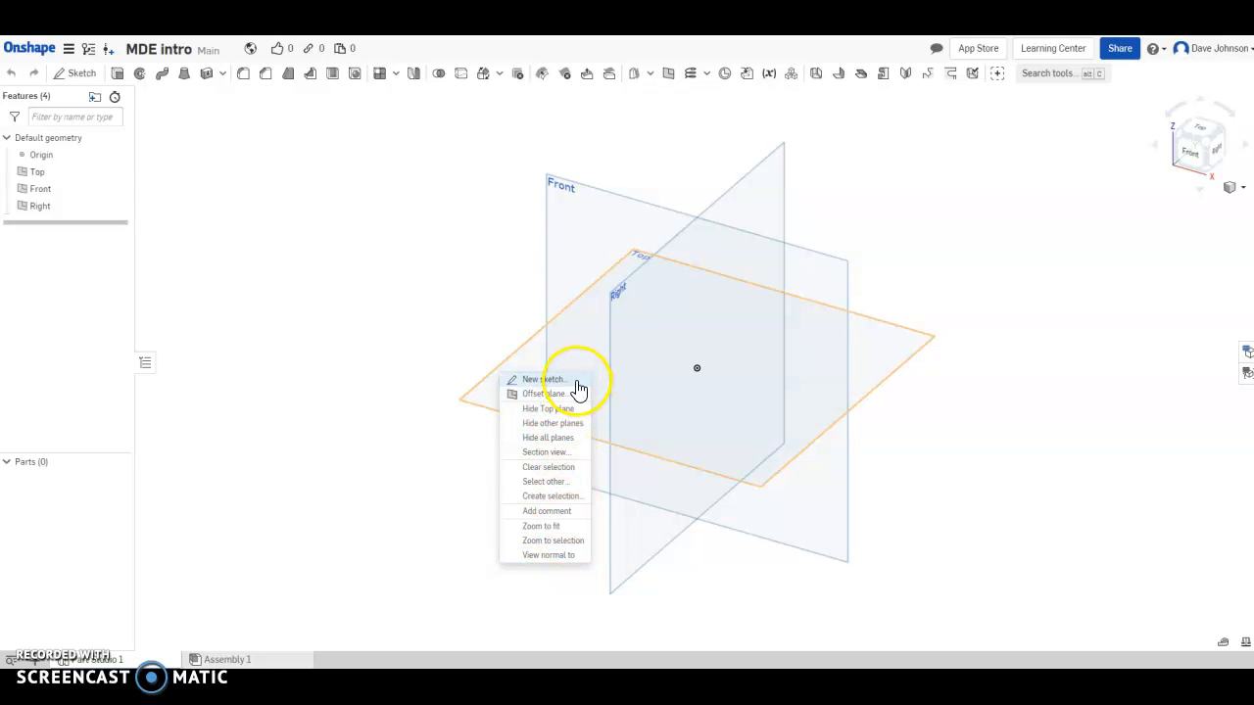
pyautogui.click(545, 379)
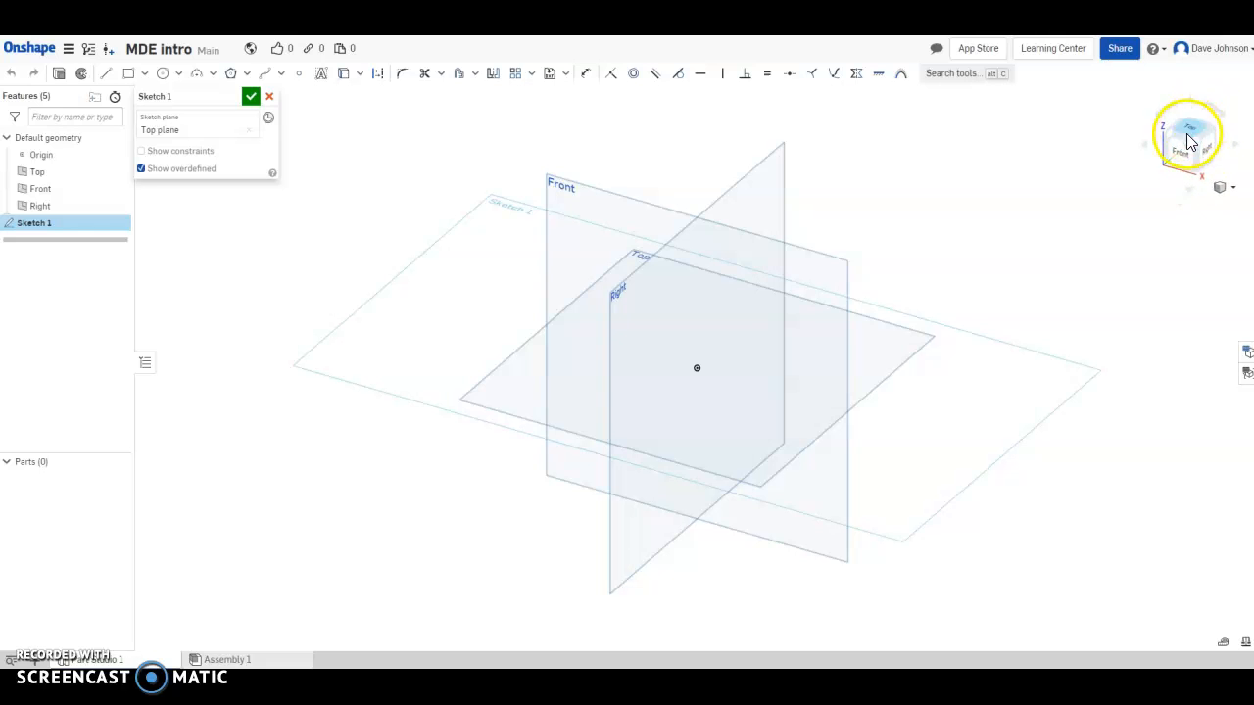
# Orbit with the view cube, snap to the Top view, and zoom out to show the whole plane.
pyautogui.moveTo(1189, 143)
pyautogui.mouseDown()
pyautogui.moveTo(1194, 157)
pyautogui.moveTo(1214, 95)
pyautogui.moveTo(1200, 127)
pyautogui.moveTo(1243, 101)
pyautogui.moveTo(1182, 151)
pyautogui.moveTo(1243, 112)
pyautogui.moveTo(1233, 86)
pyautogui.moveTo(1209, 89)
pyautogui.moveTo(1198, 132)
pyautogui.moveTo(1223, 126)
pyautogui.moveTo(1197, 142)
pyautogui.mouseUp()
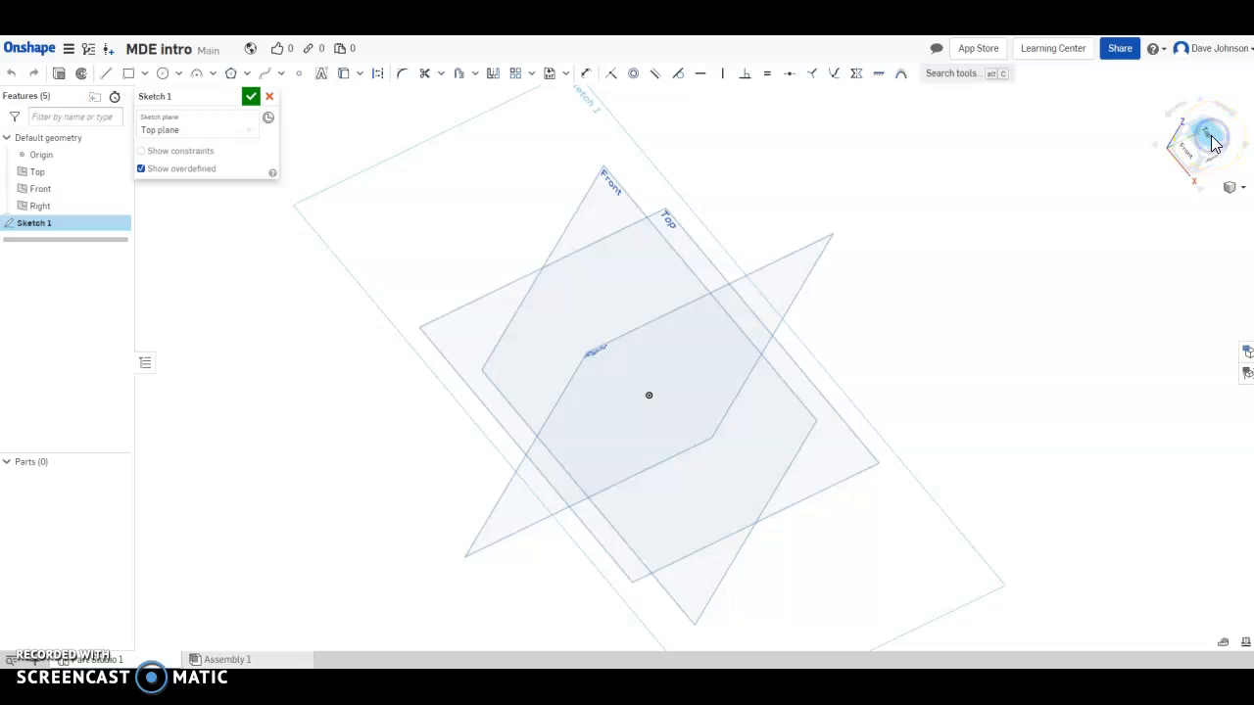
pyautogui.click(1203, 147)
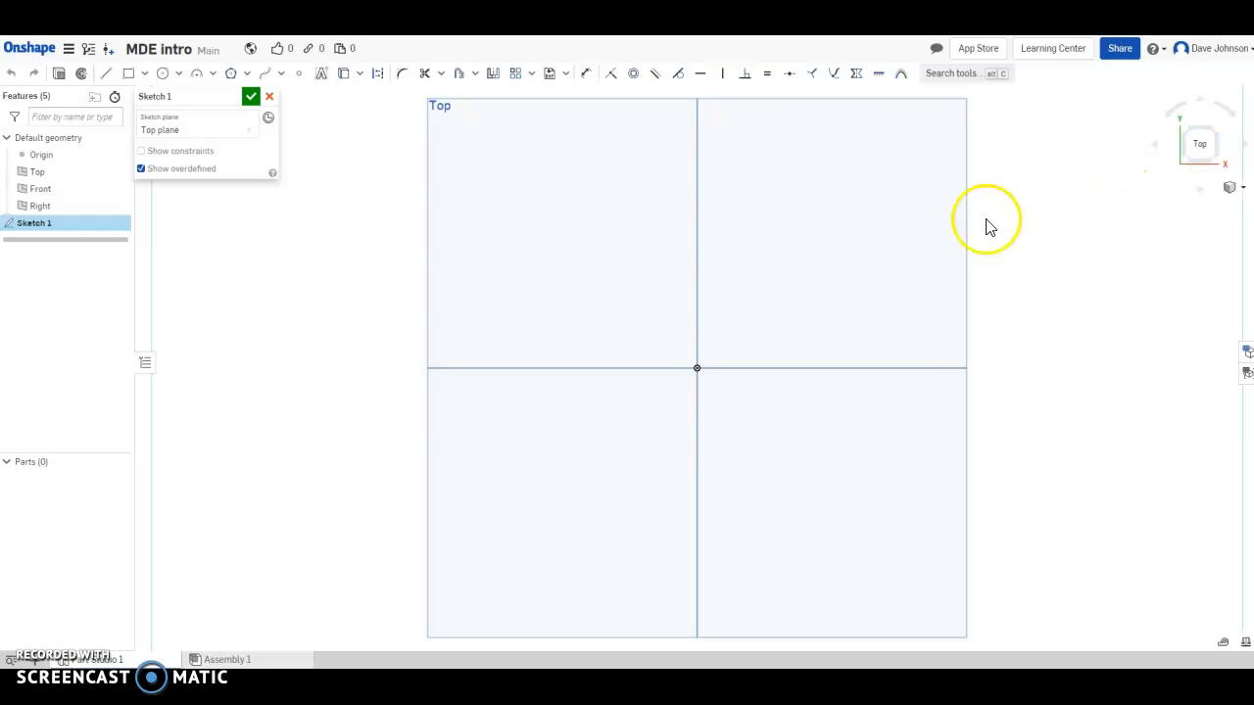
pyautogui.scroll(-1, 805, 203)
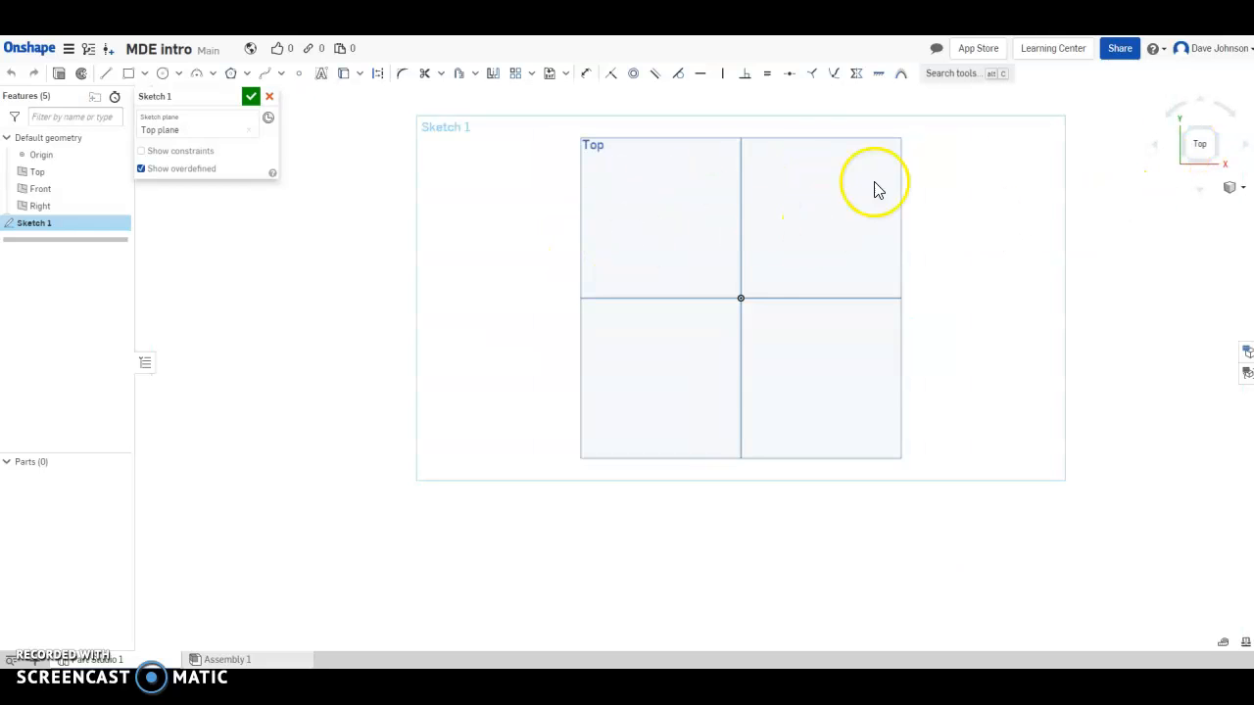
pyautogui.moveTo(1198, 154)
pyautogui.mouseDown()
pyautogui.moveTo(1190, 105)
pyautogui.moveTo(1206, 92)
pyautogui.moveTo(1196, 126)
pyautogui.moveTo(1214, 160)
pyautogui.moveTo(1201, 145)
pyautogui.mouseUp()
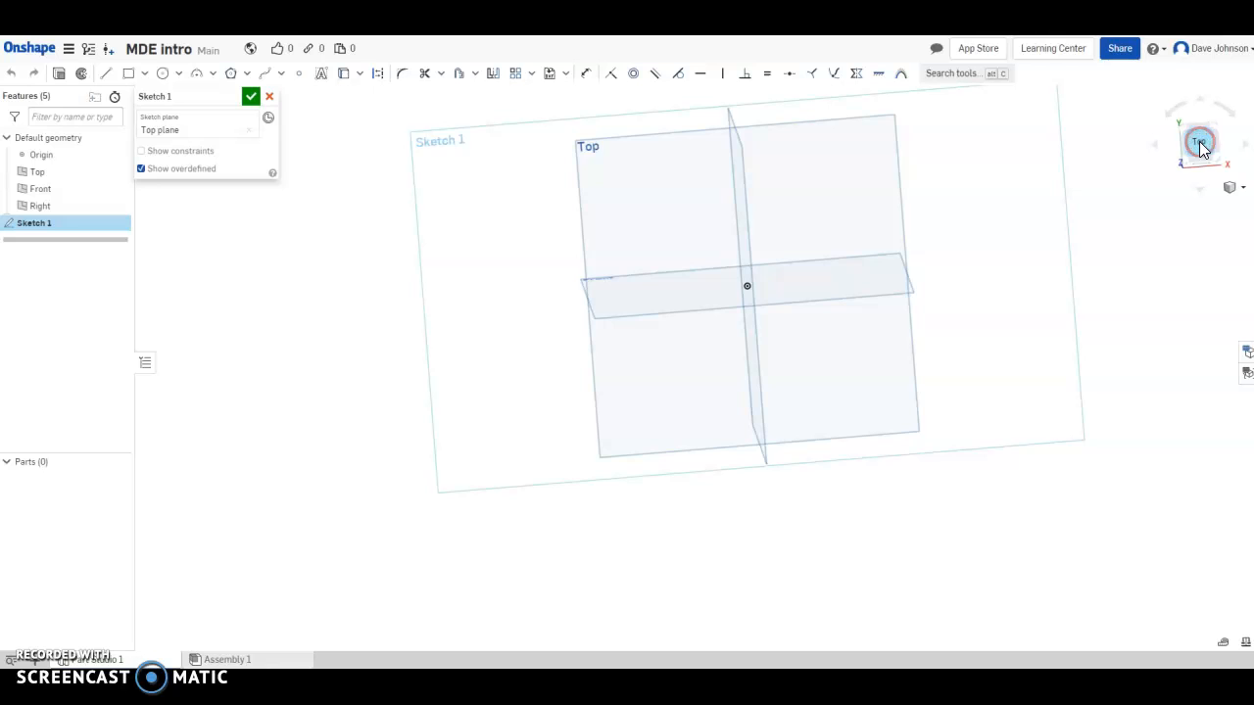
pyautogui.click(1202, 145)
pyautogui.scroll(-2, 690, 281)
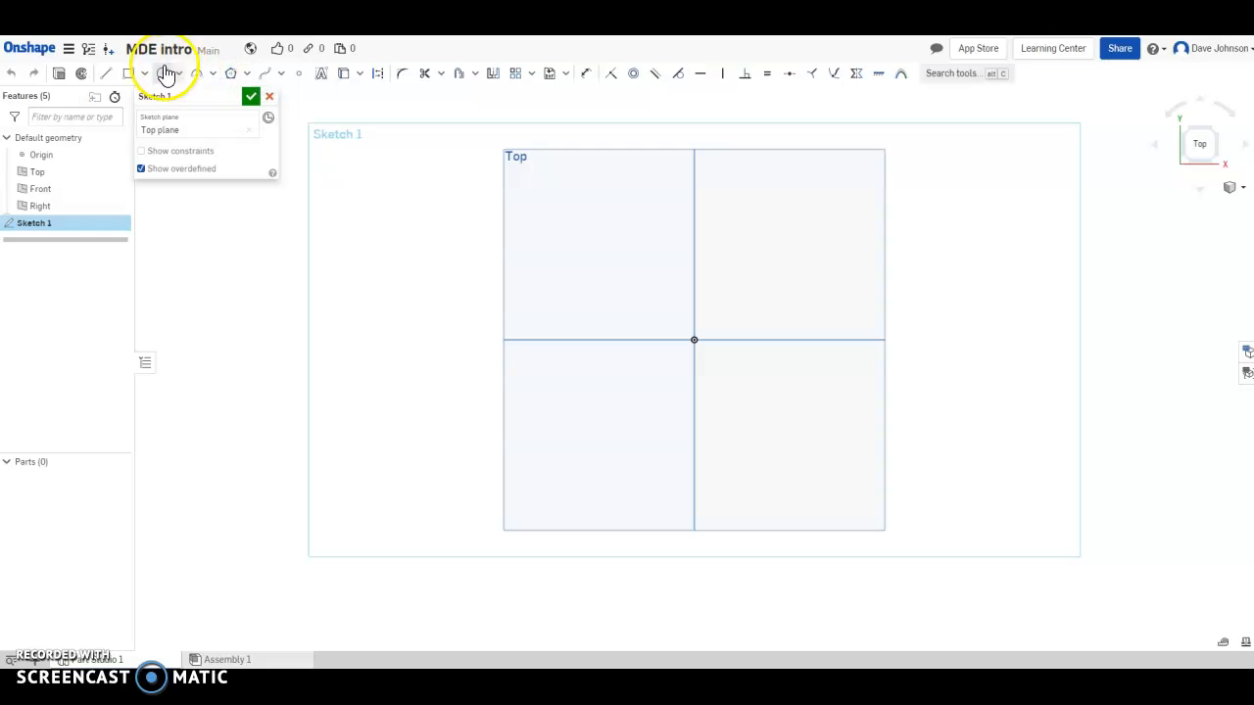
pyautogui.click(231, 76)
pyautogui.click(248, 77)
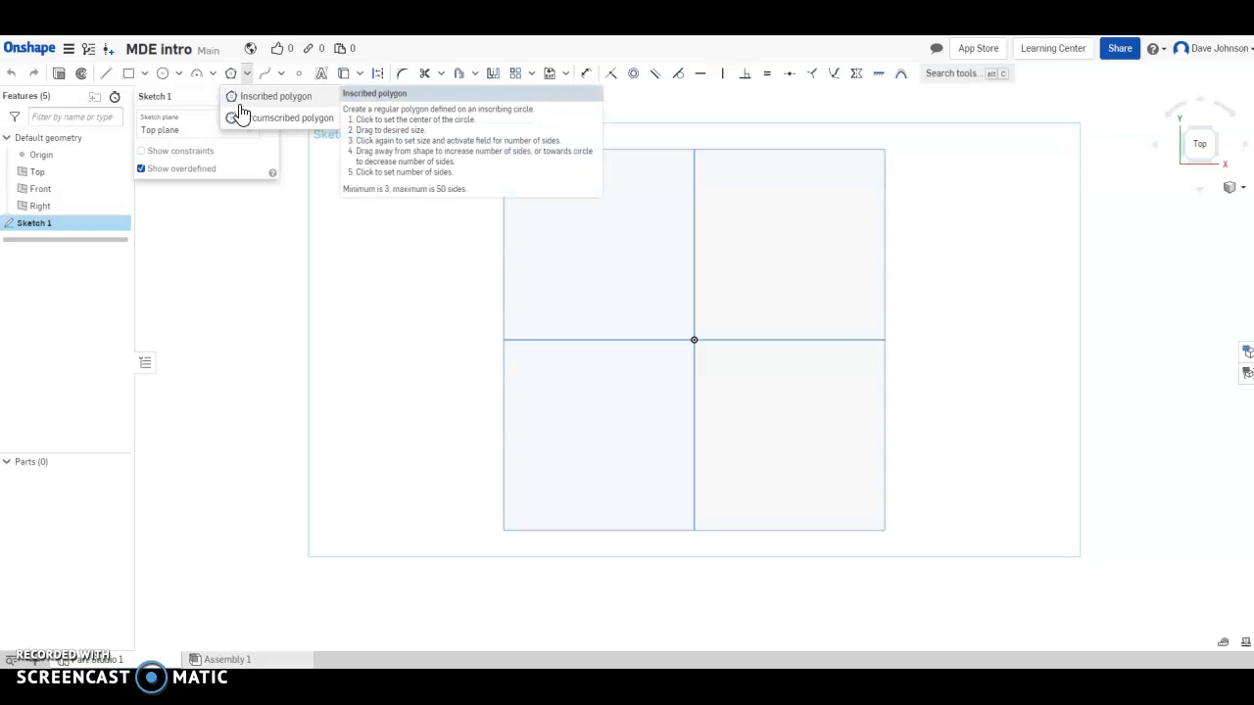
pyautogui.click(246, 74)
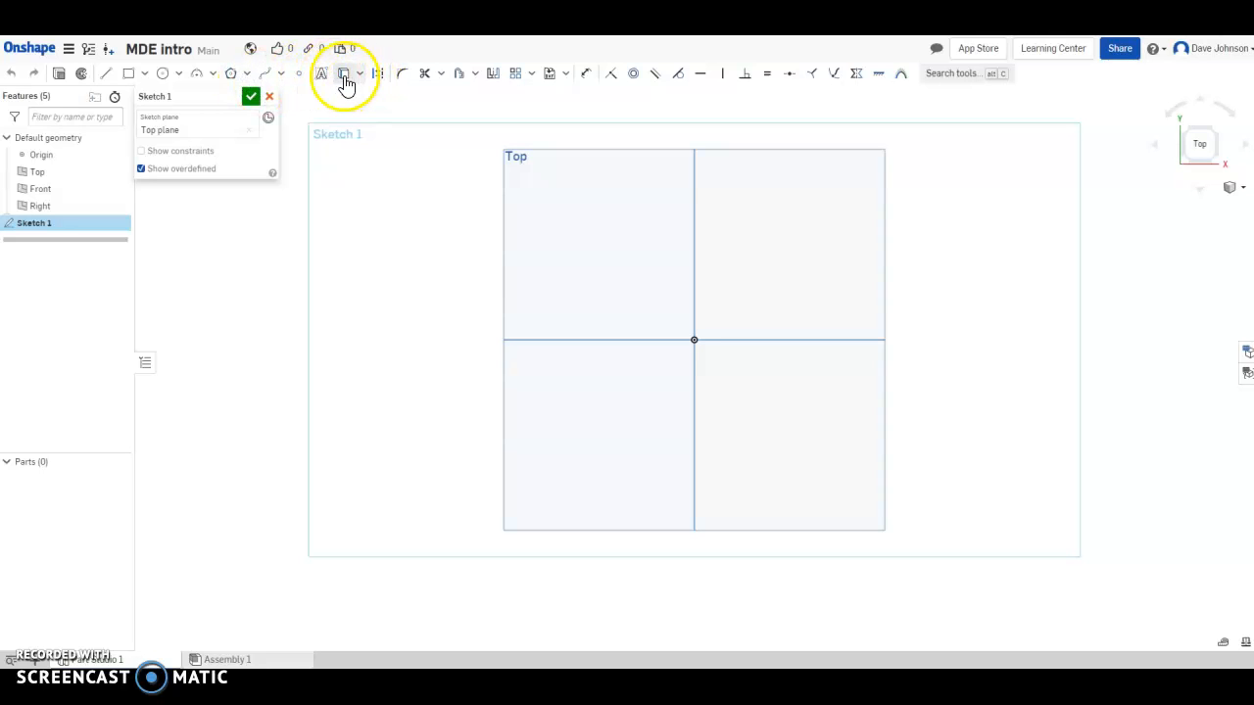
pyautogui.click(421, 79)
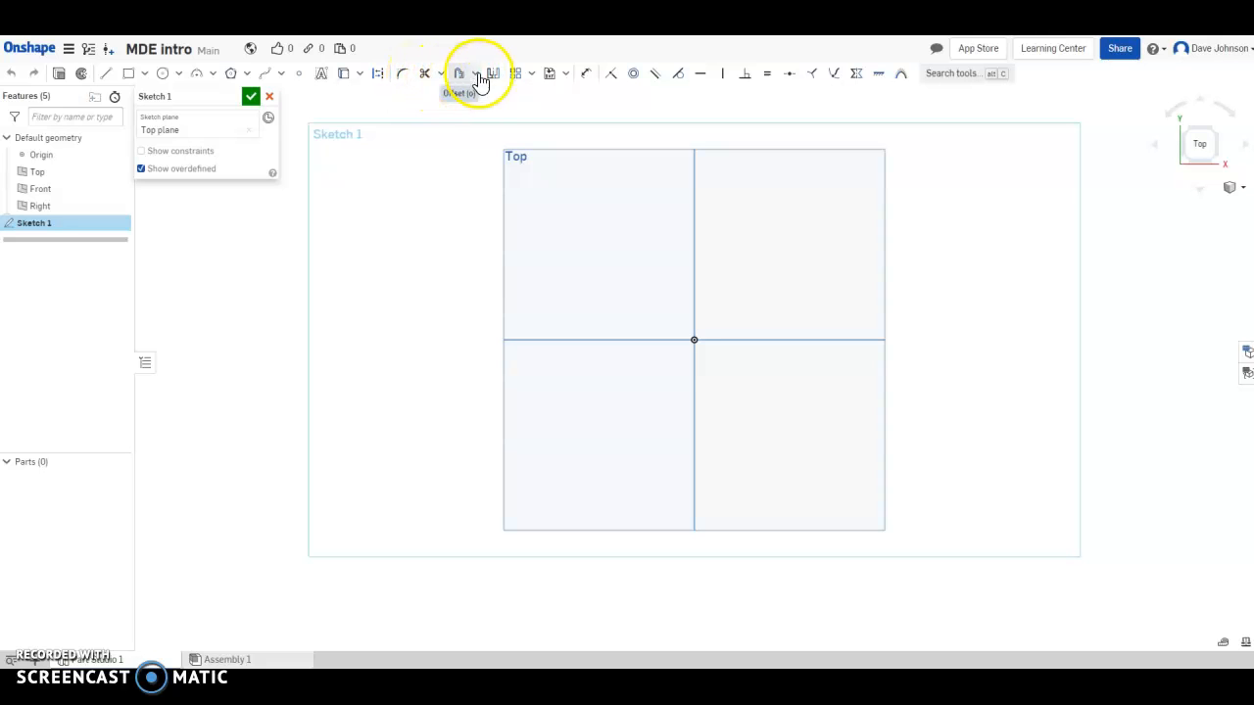
pyautogui.click(532, 76)
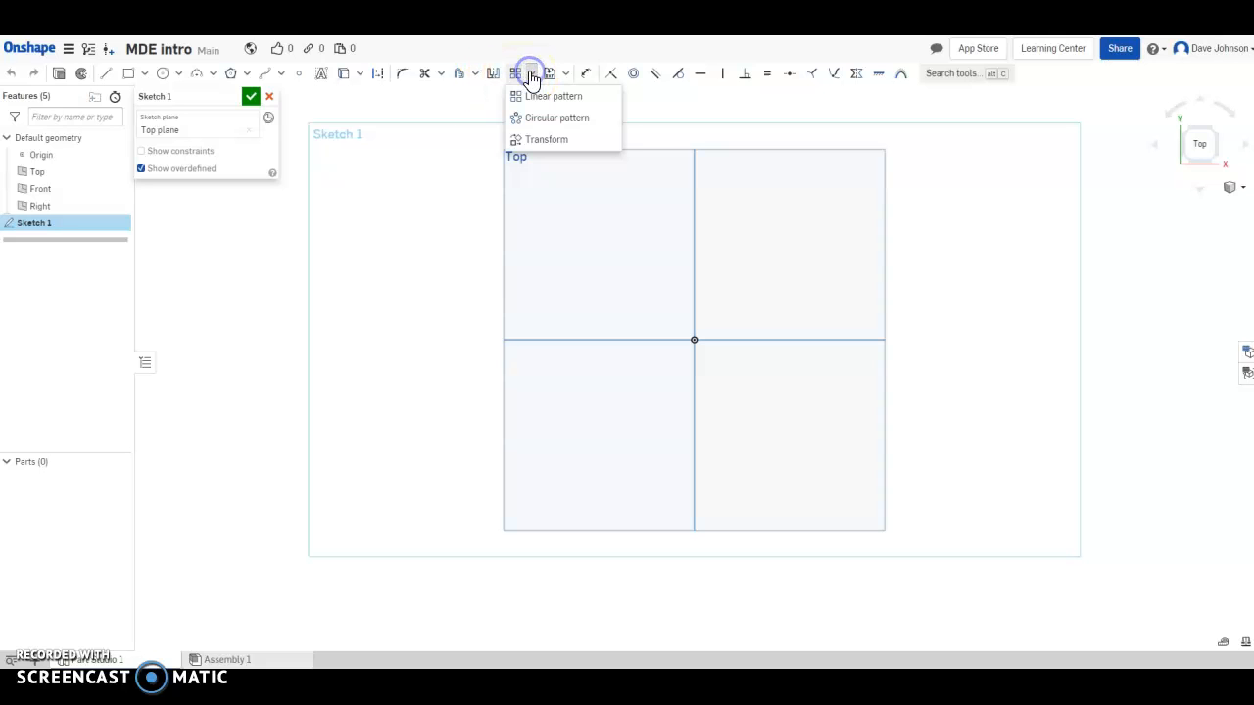
pyautogui.click(532, 77)
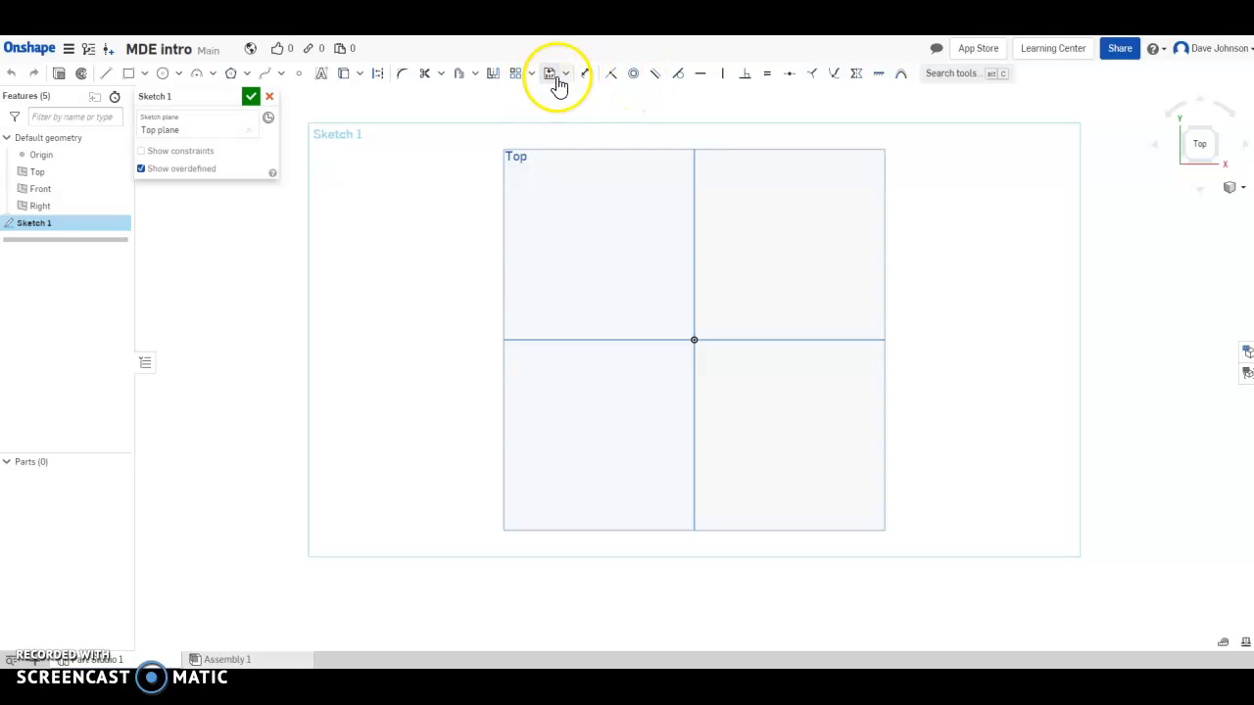
pyautogui.click(611, 77)
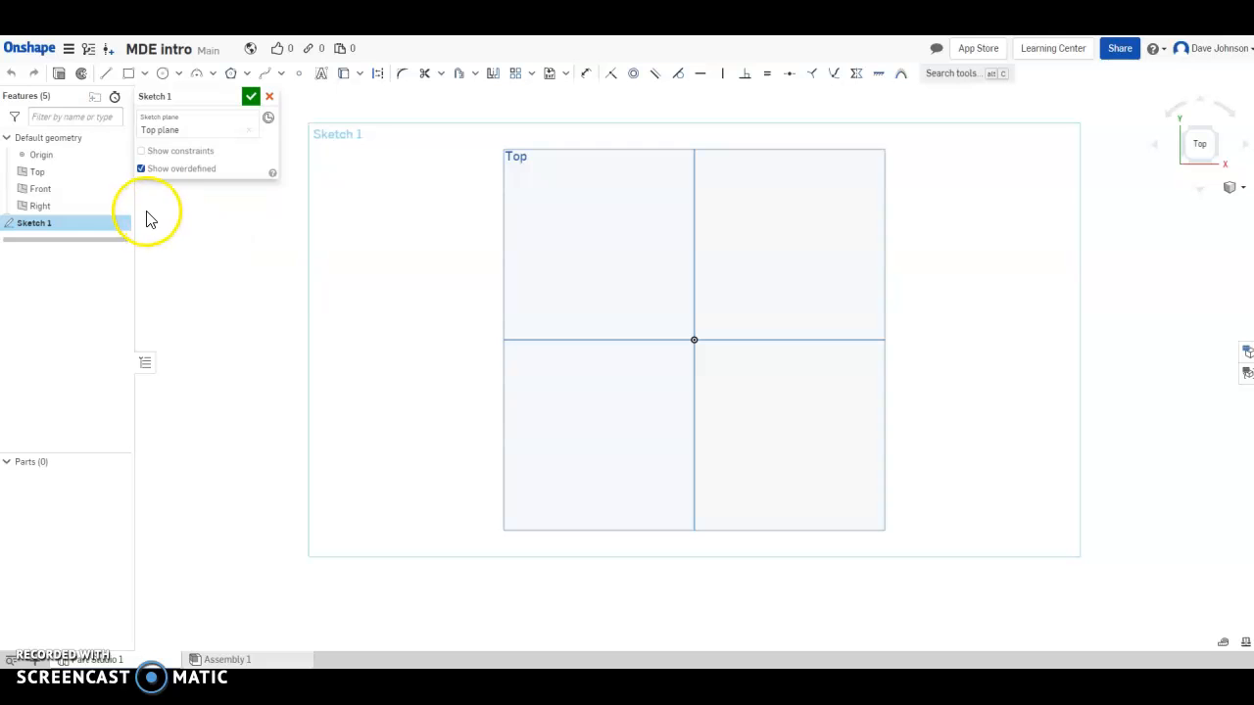
# Draw a corner rectangle around the origin, from upper-left to lower-right.
pyautogui.click(129, 76)
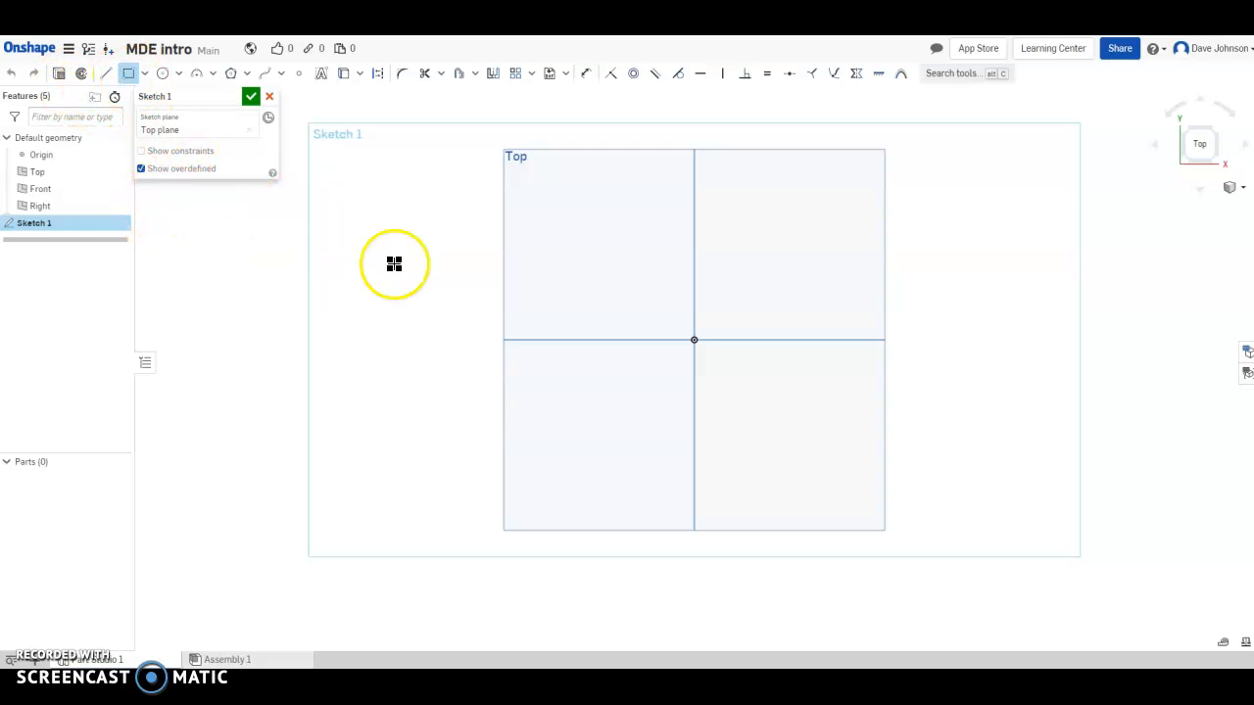
pyautogui.click(592, 287)
pyautogui.click(804, 510)
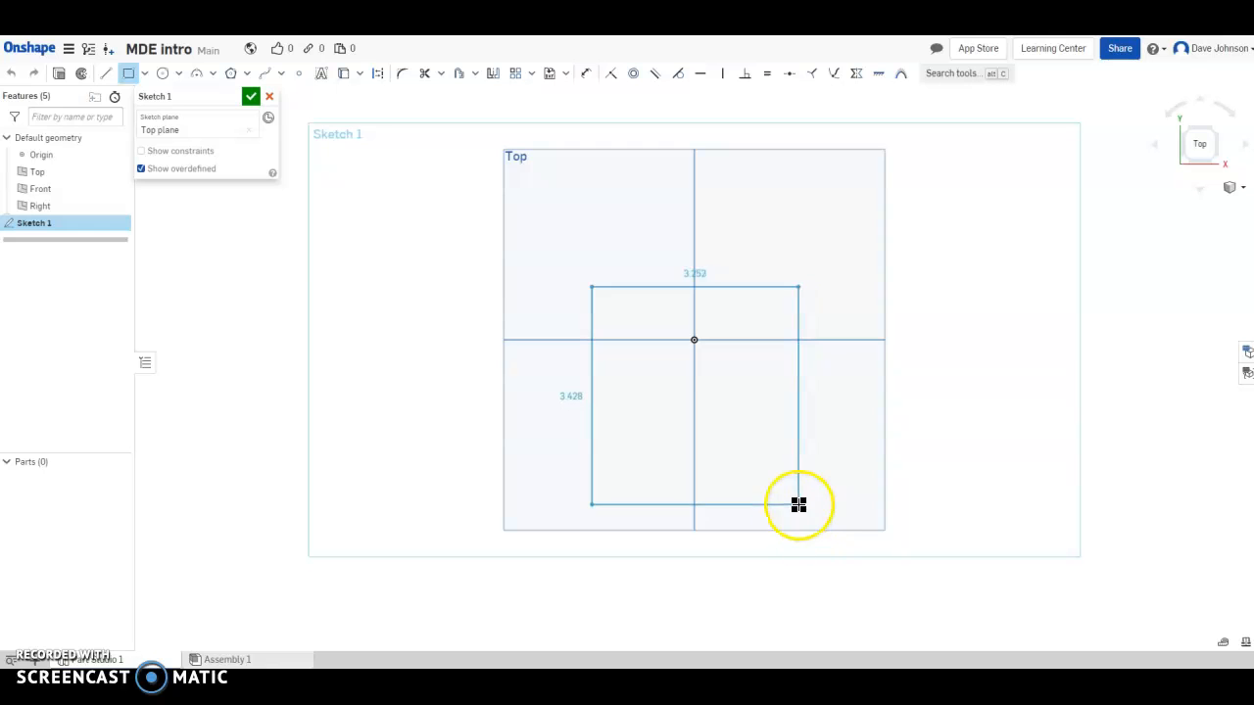
pyautogui.click(803, 508)
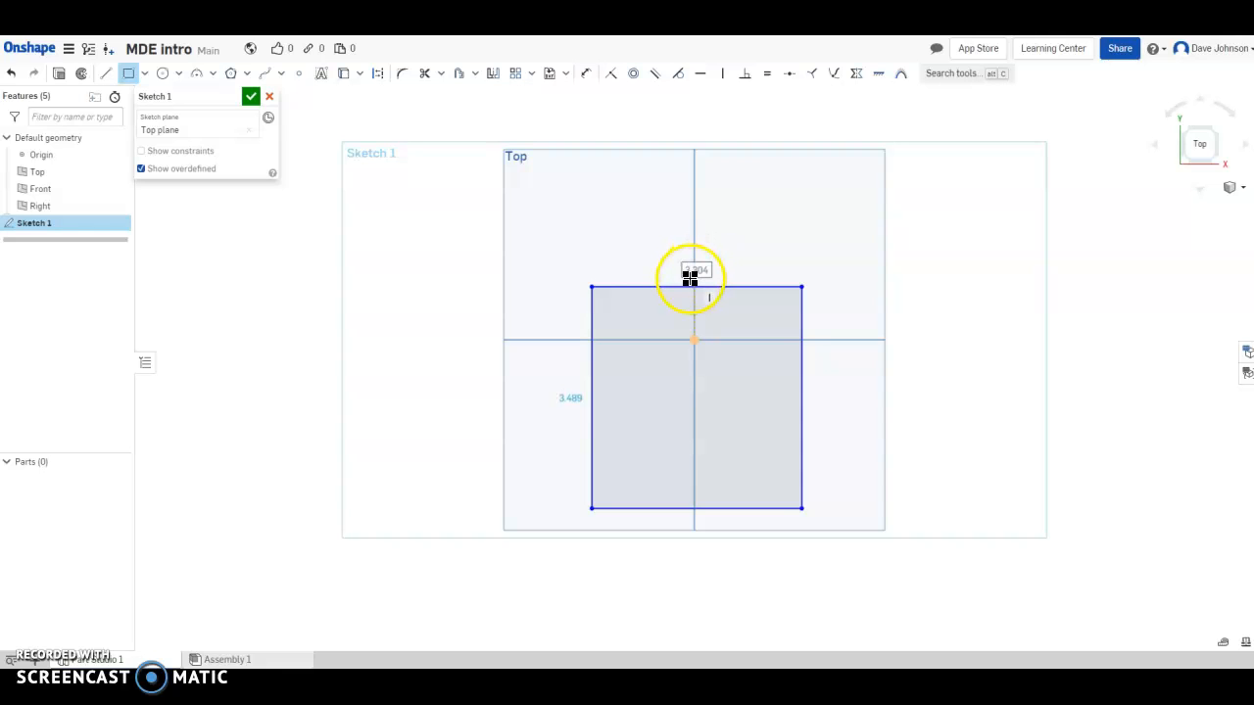
pyautogui.press('Escape')
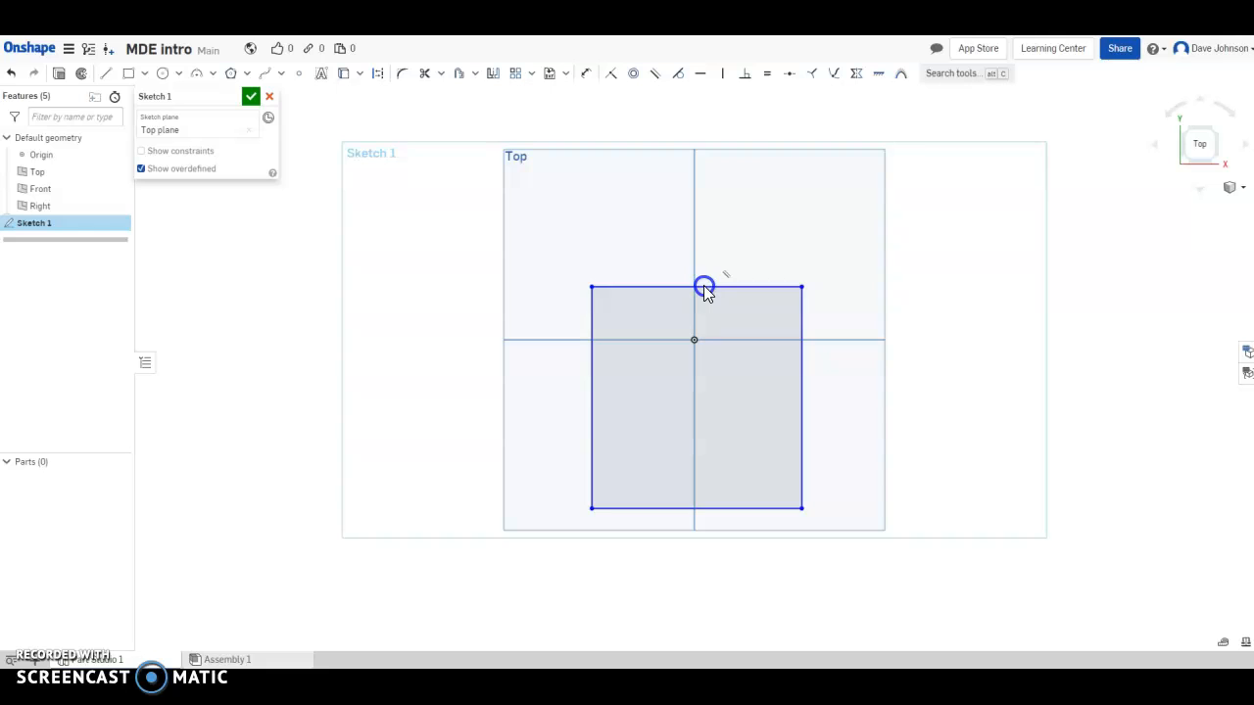
# Dimension the rectangle's top edge as 4 wide and its left edge as 5 tall.
pyautogui.click(583, 79)
pyautogui.click(675, 288)
pyautogui.click(666, 253)
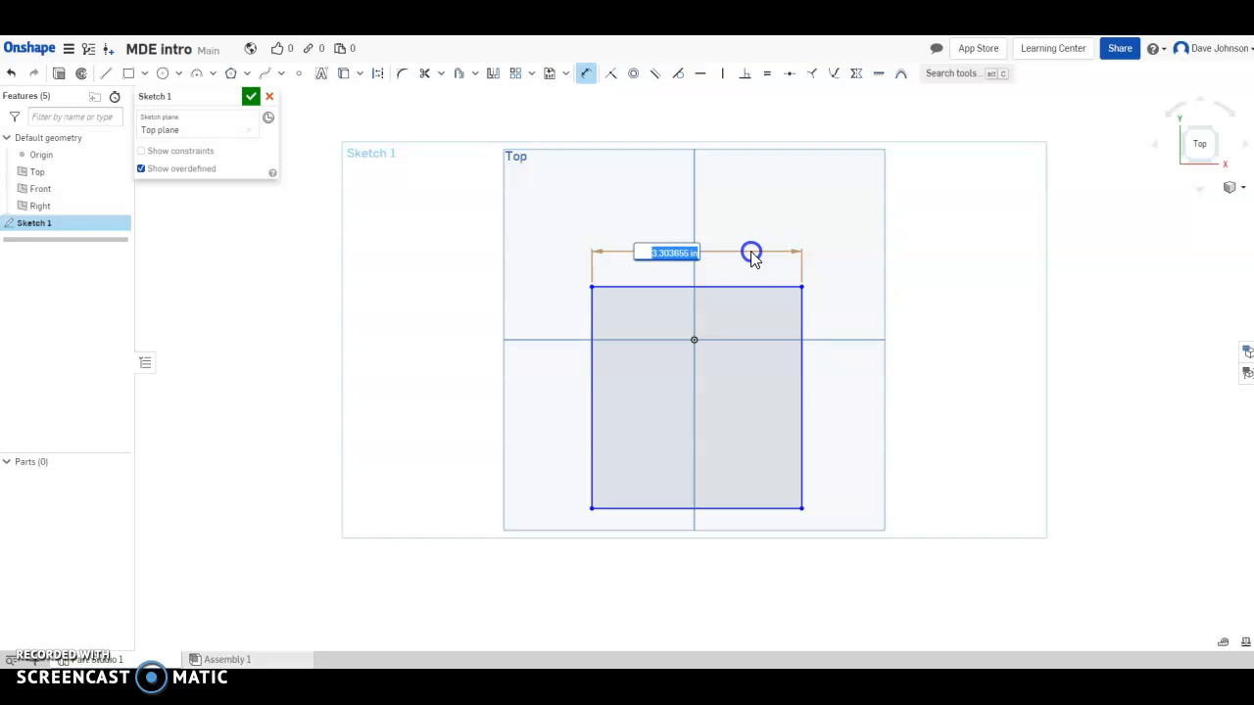
pyautogui.write('4')
pyautogui.press('Return')
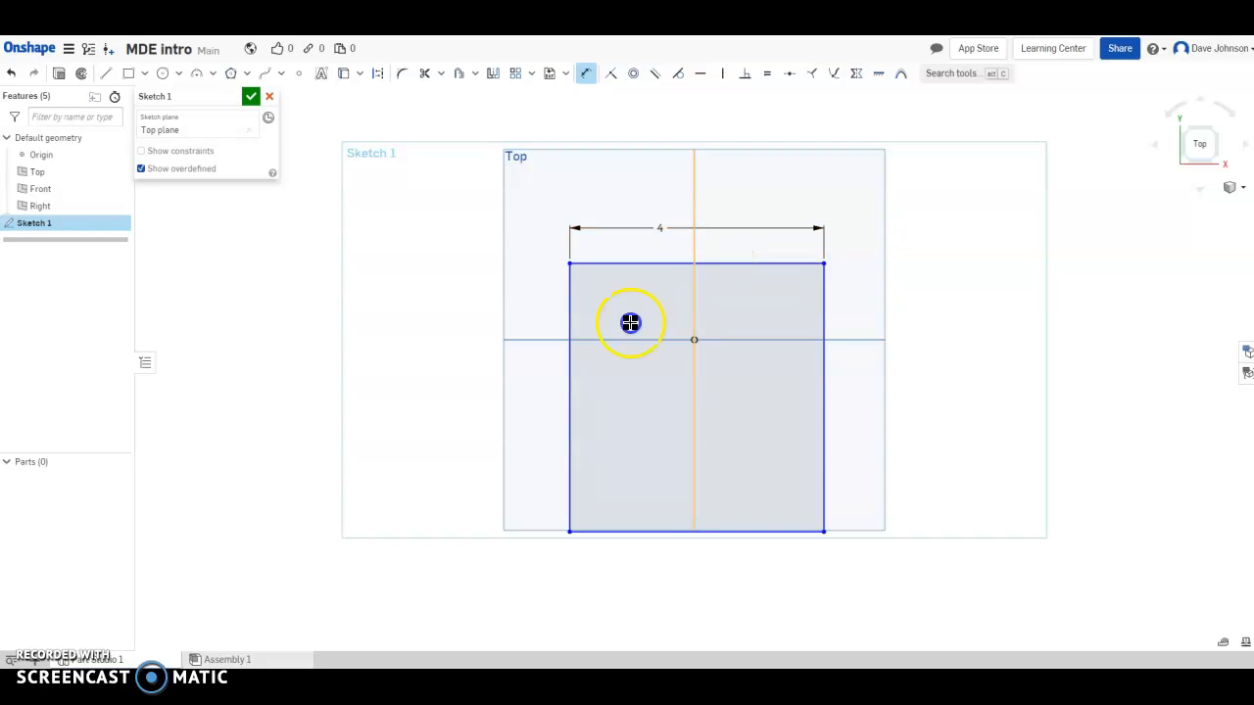
pyautogui.click(572, 396)
pyautogui.click(538, 397)
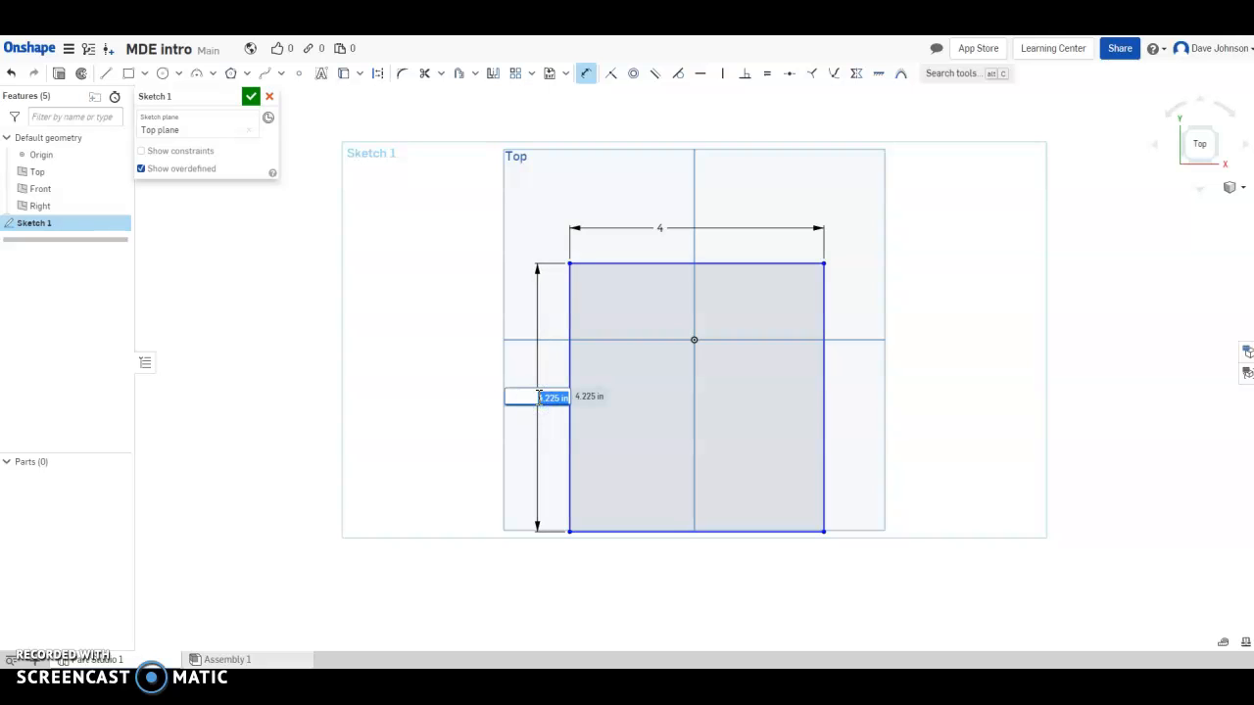
pyautogui.press('Return')
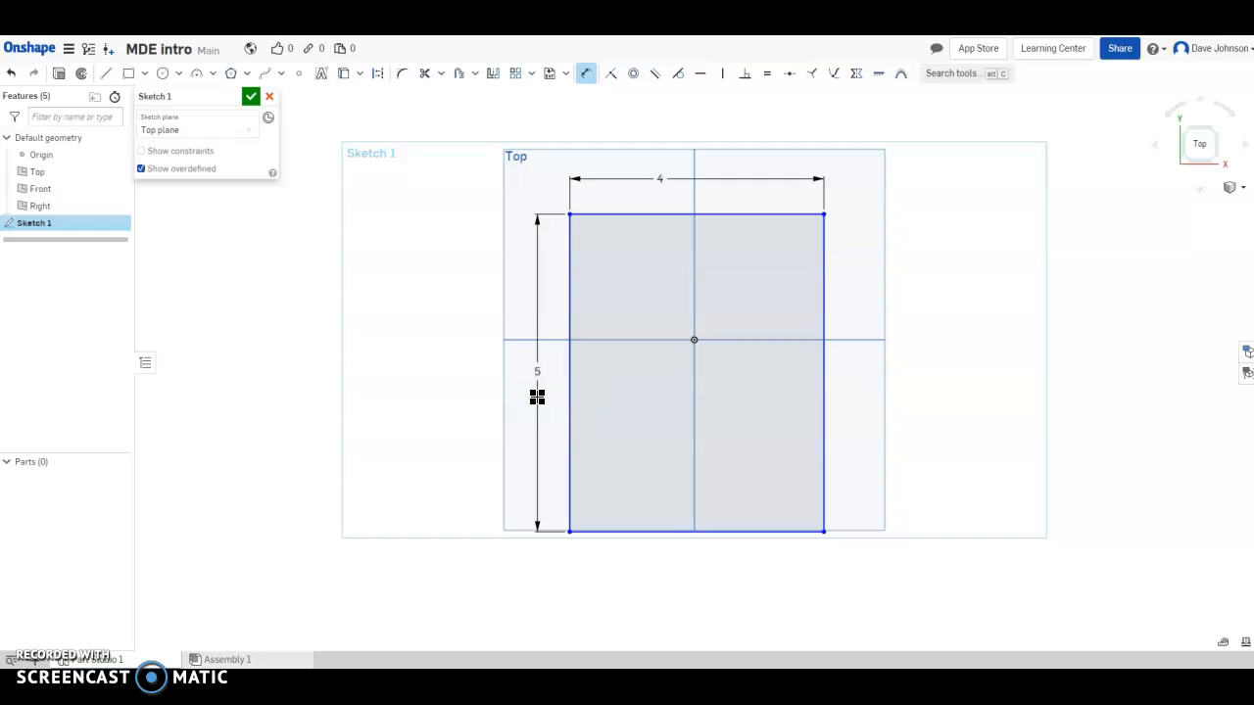
pyautogui.scroll(-1, 759, 340)
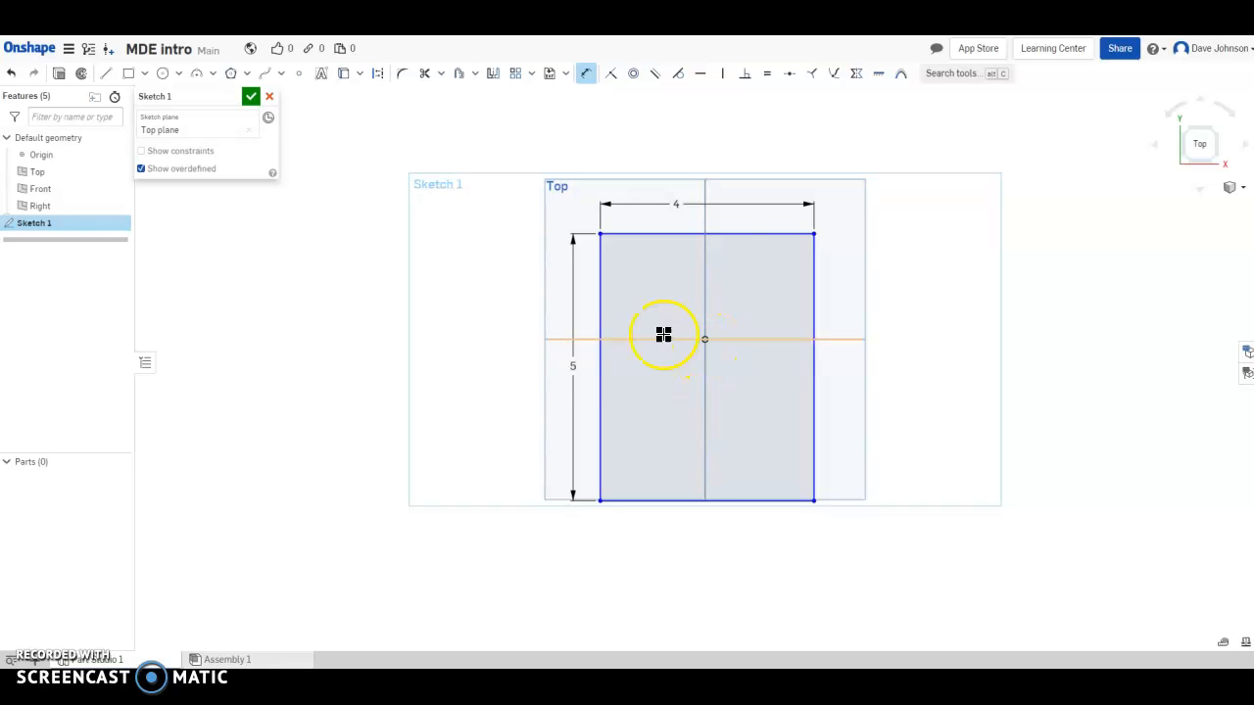
# Dimension the distance from the origin to the rectangle's left edge as 2.
pyautogui.click(626, 352)
pyautogui.moveTo(708, 335); pyautogui.dragTo(693, 377, button='middle')
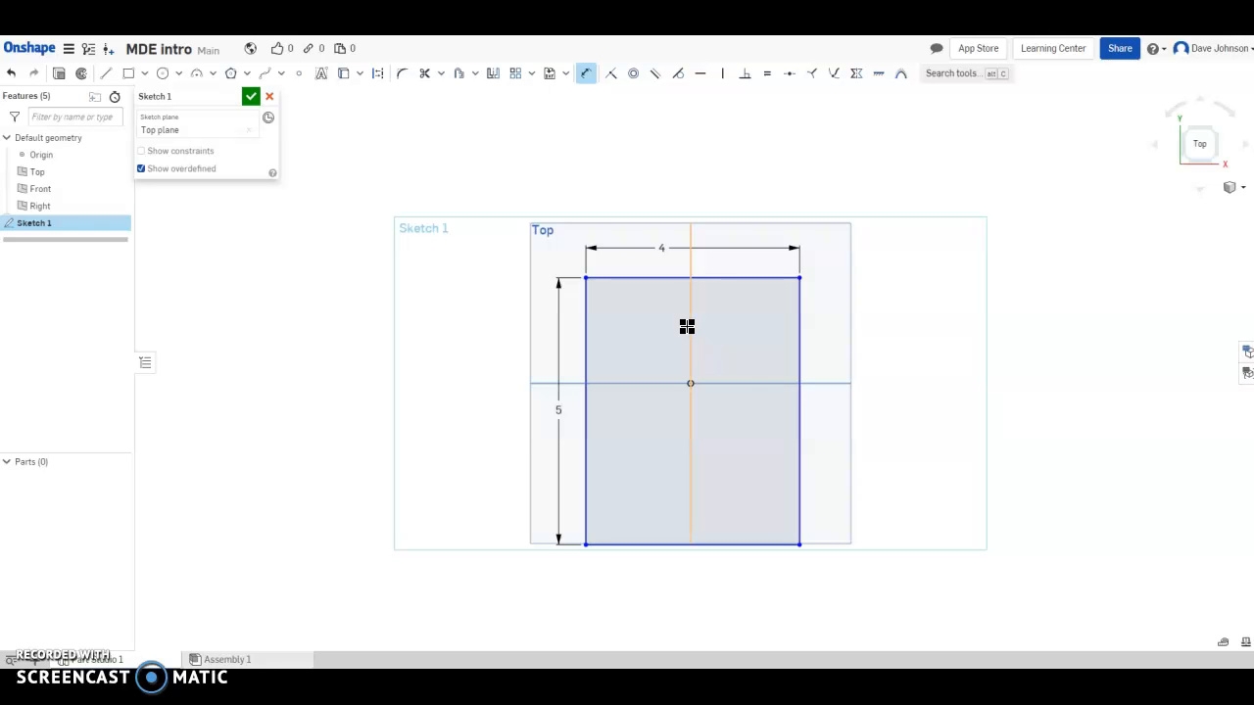
pyautogui.click(687, 385)
pyautogui.click(586, 412)
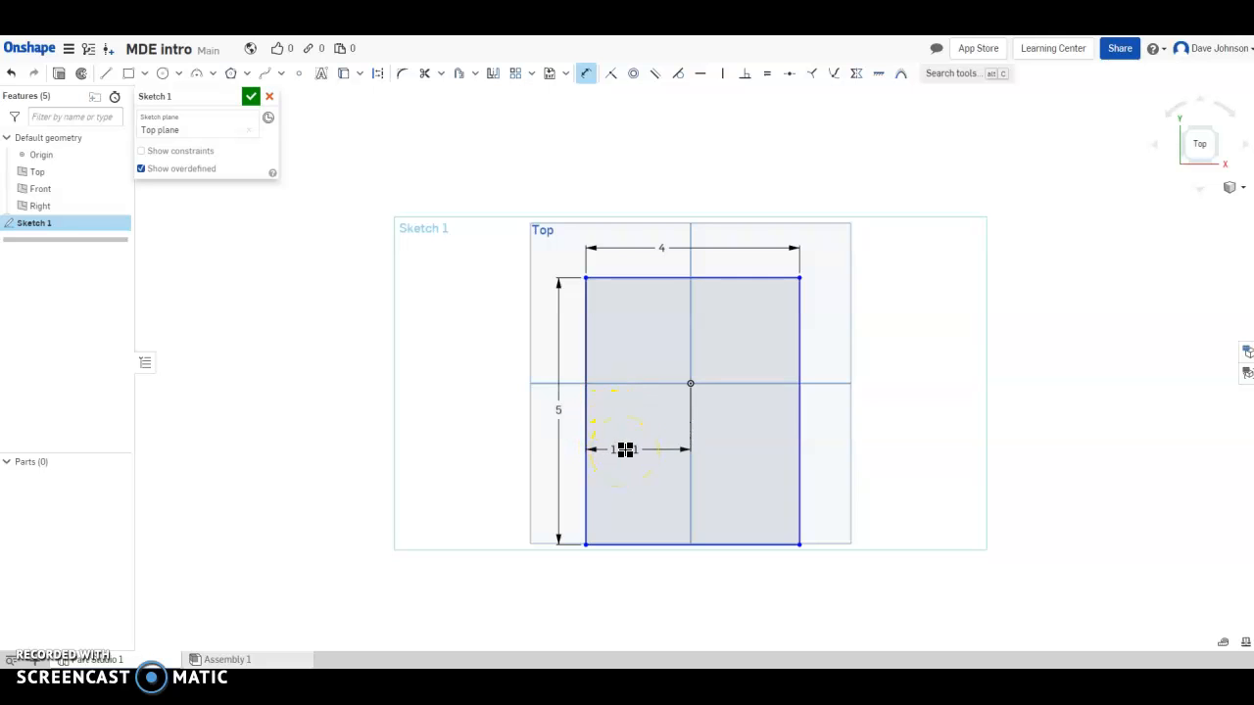
pyautogui.click(632, 447)
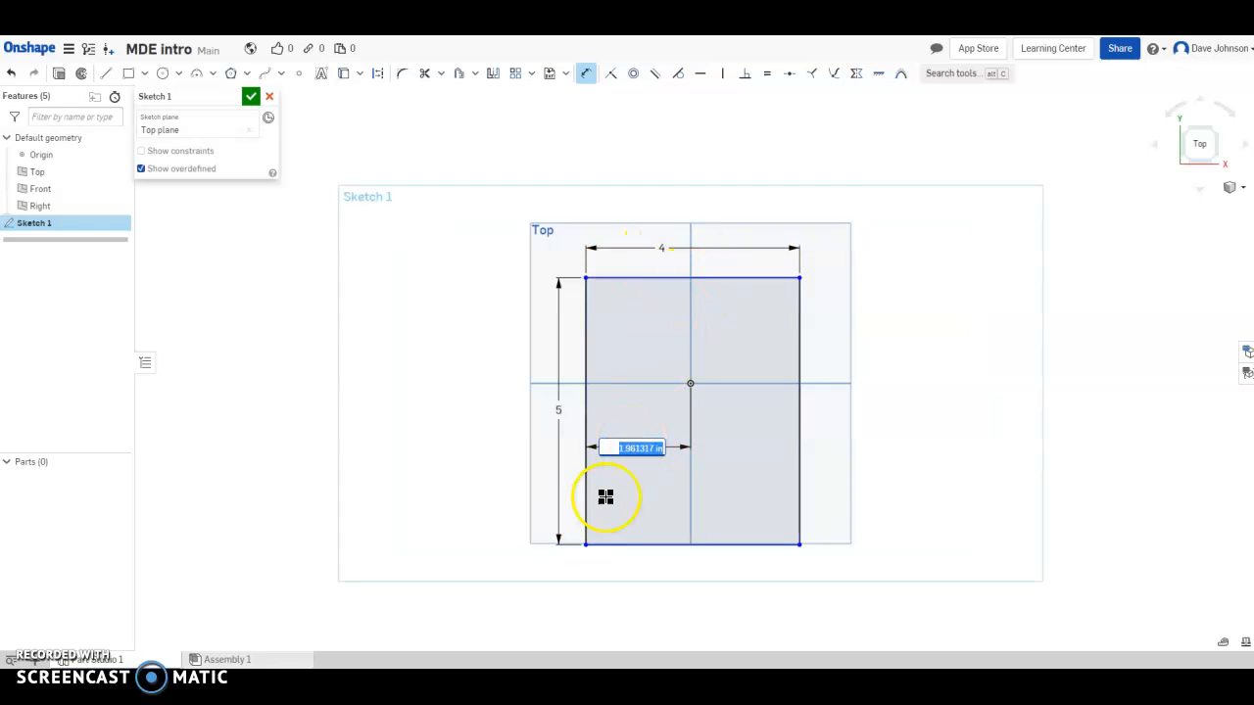
pyautogui.press('Return')
# Dimension the distance from the origin to the rectangle's top edge as 2.5.
pyautogui.click(648, 302)
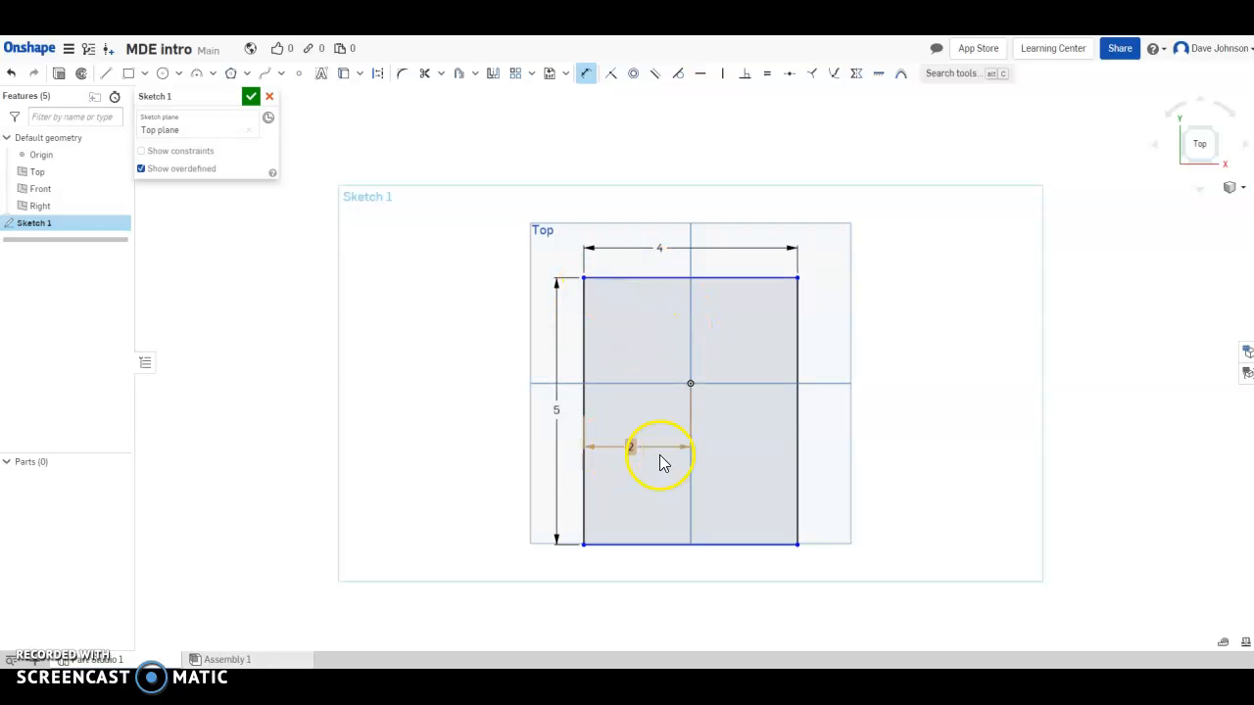
pyautogui.click(689, 383)
pyautogui.click(629, 334)
pyautogui.write('2.5')
pyautogui.press('Return')
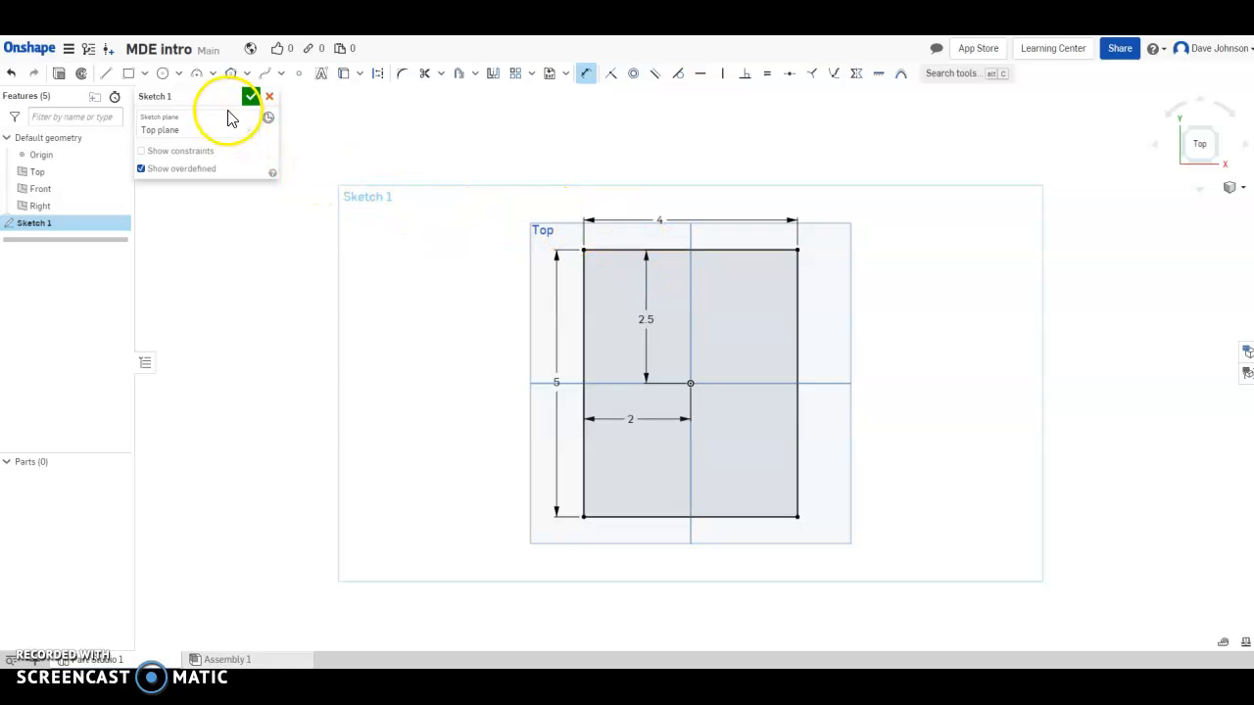
# Draw a circle centred on the top edge's midpoint, sized to reach the top-right corner.
pyautogui.click(162, 76)
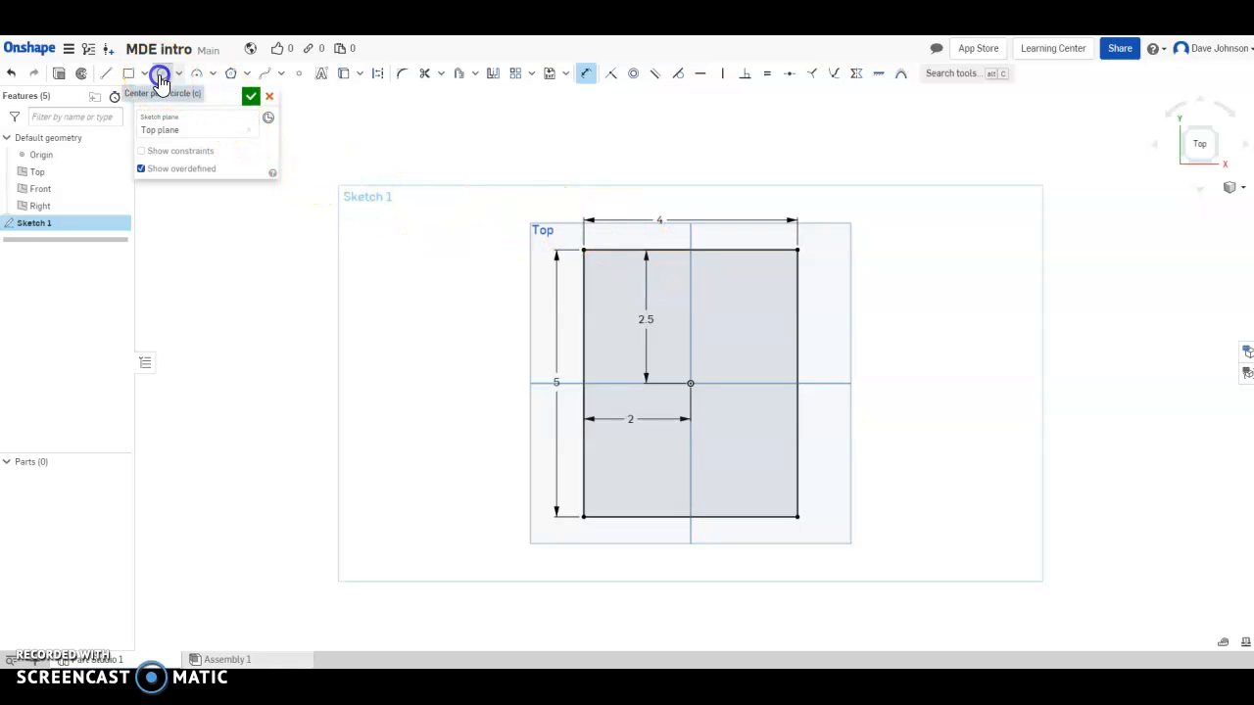
pyautogui.click(690, 248)
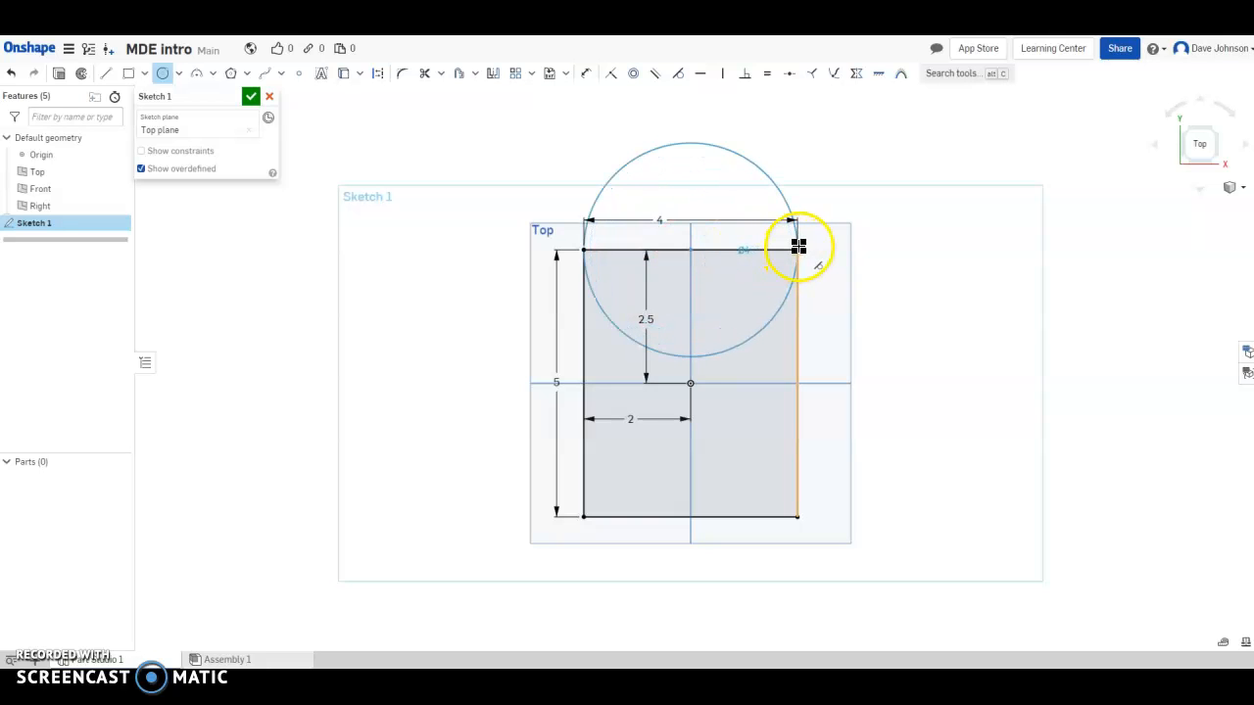
pyautogui.click(798, 248)
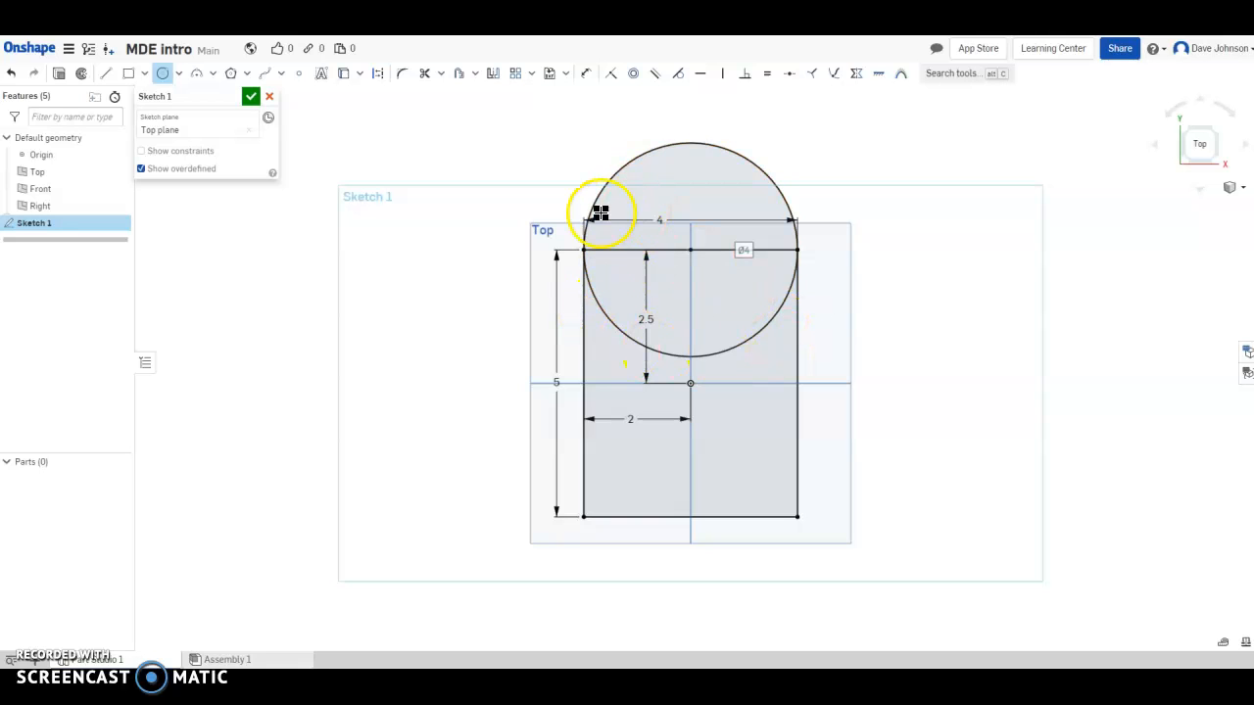
# Trim away both parts of the top edge and the circle's lower half.
pyautogui.click(427, 74)
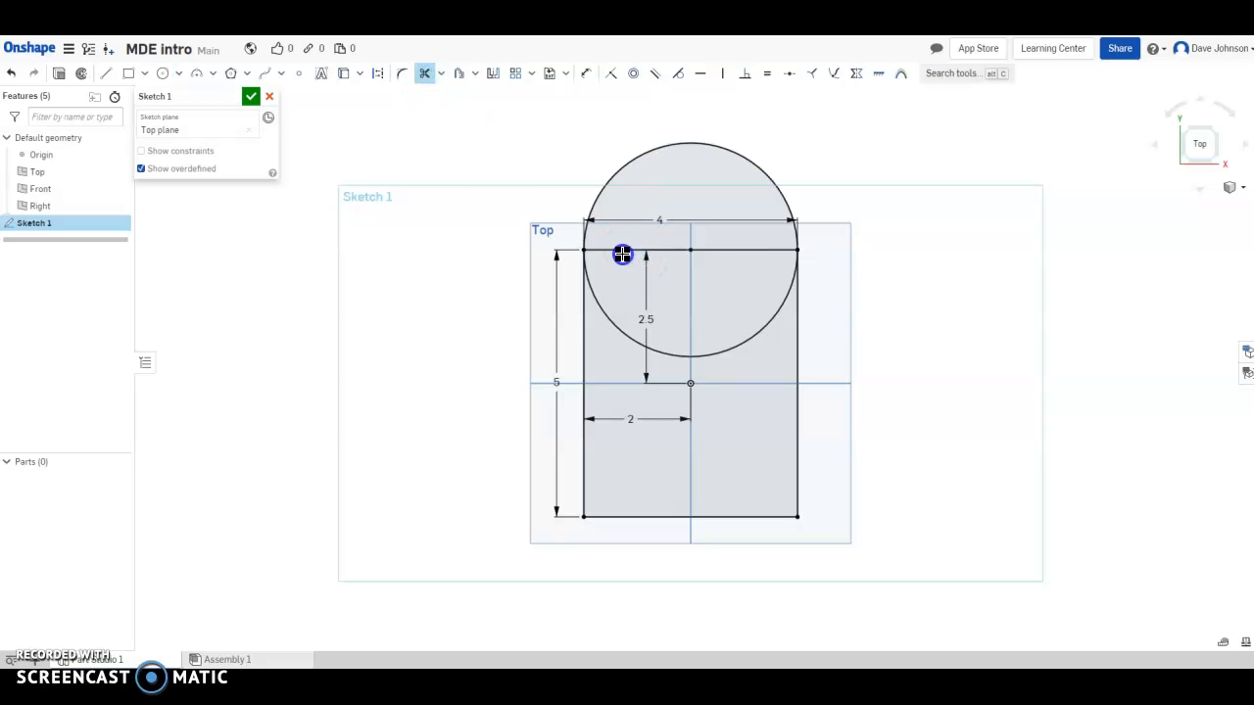
pyautogui.click(621, 250)
pyautogui.click(719, 249)
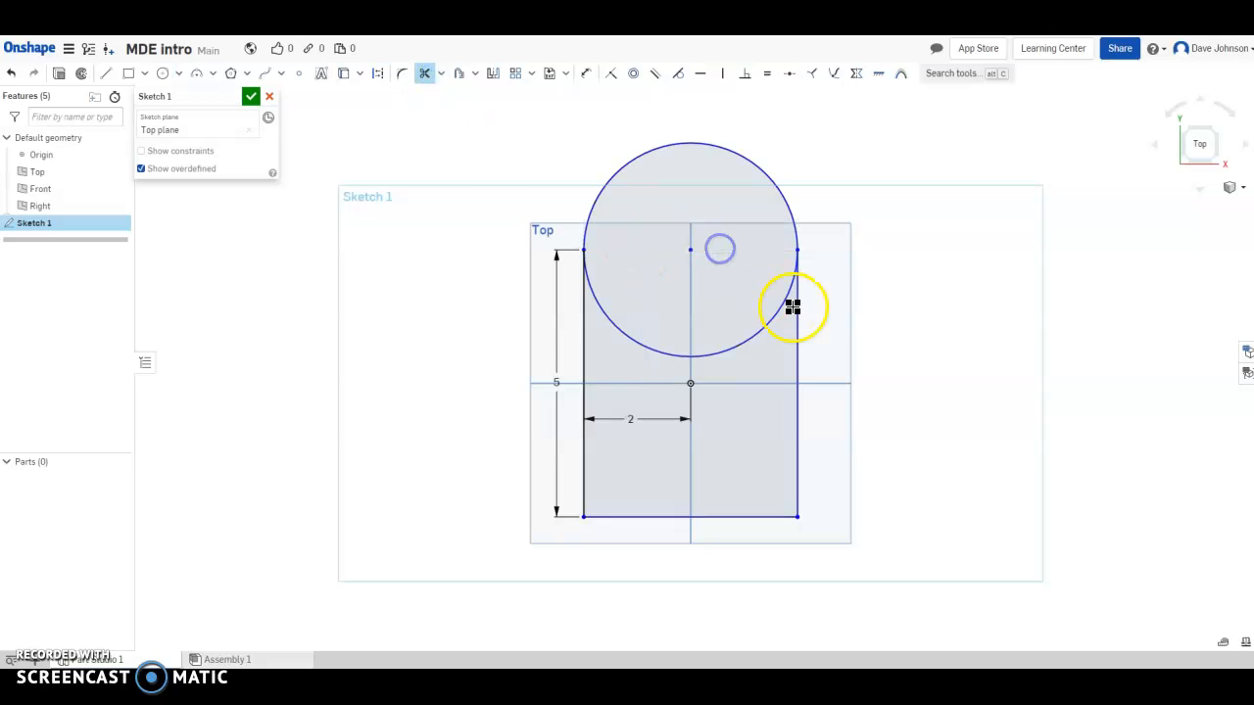
pyautogui.click(783, 301)
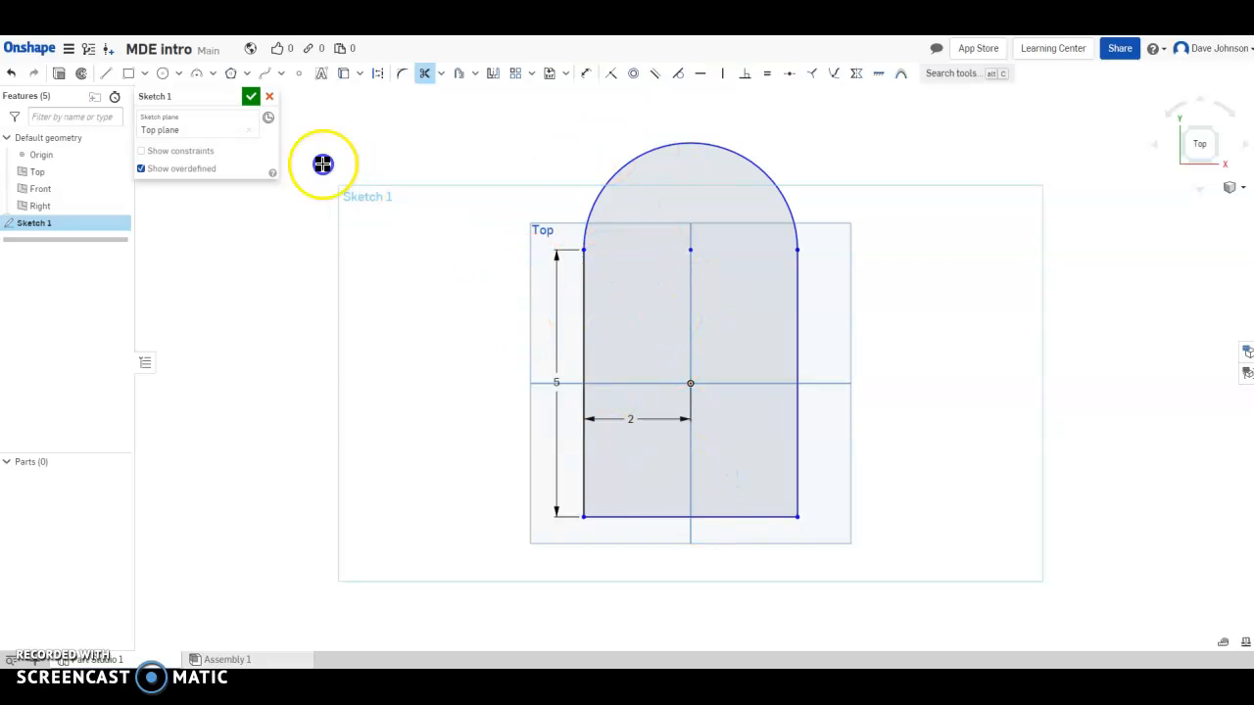
# Draw a diagonal line up to the arch, then trim the whole stray line away.
pyautogui.click(105, 74)
pyautogui.moveTo(513, 365); pyautogui.dragTo(678, 119)
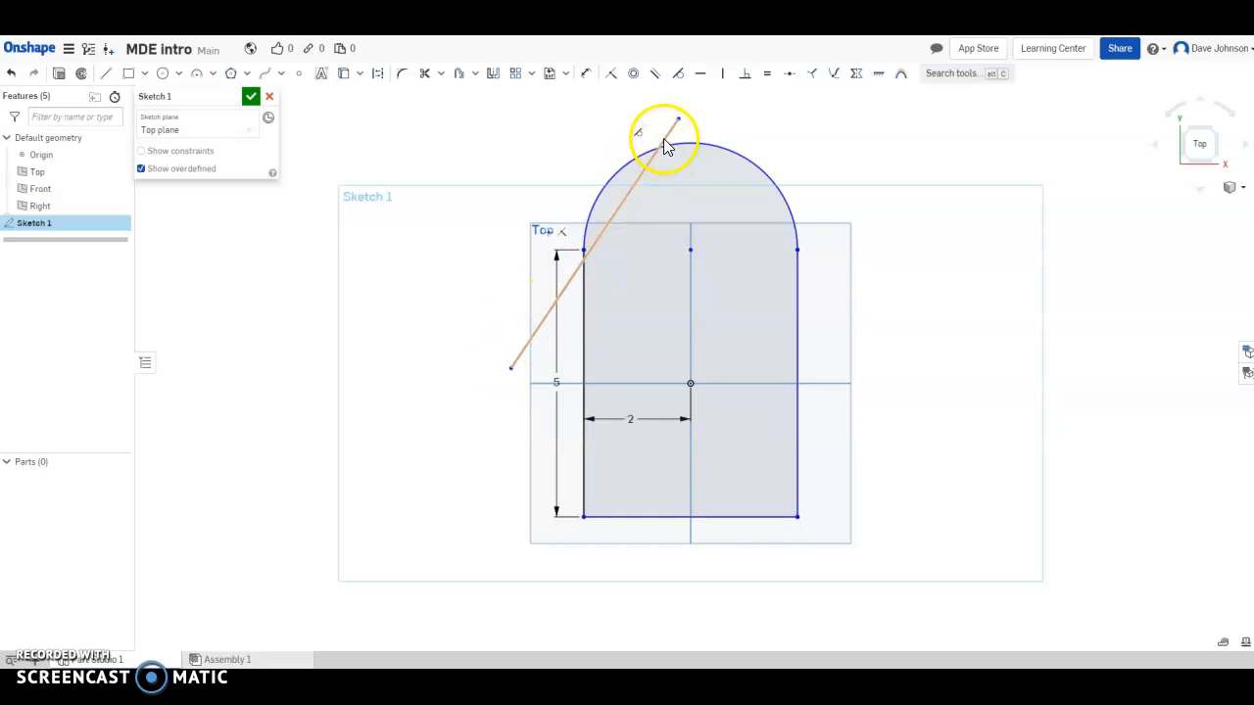
pyautogui.click(424, 73)
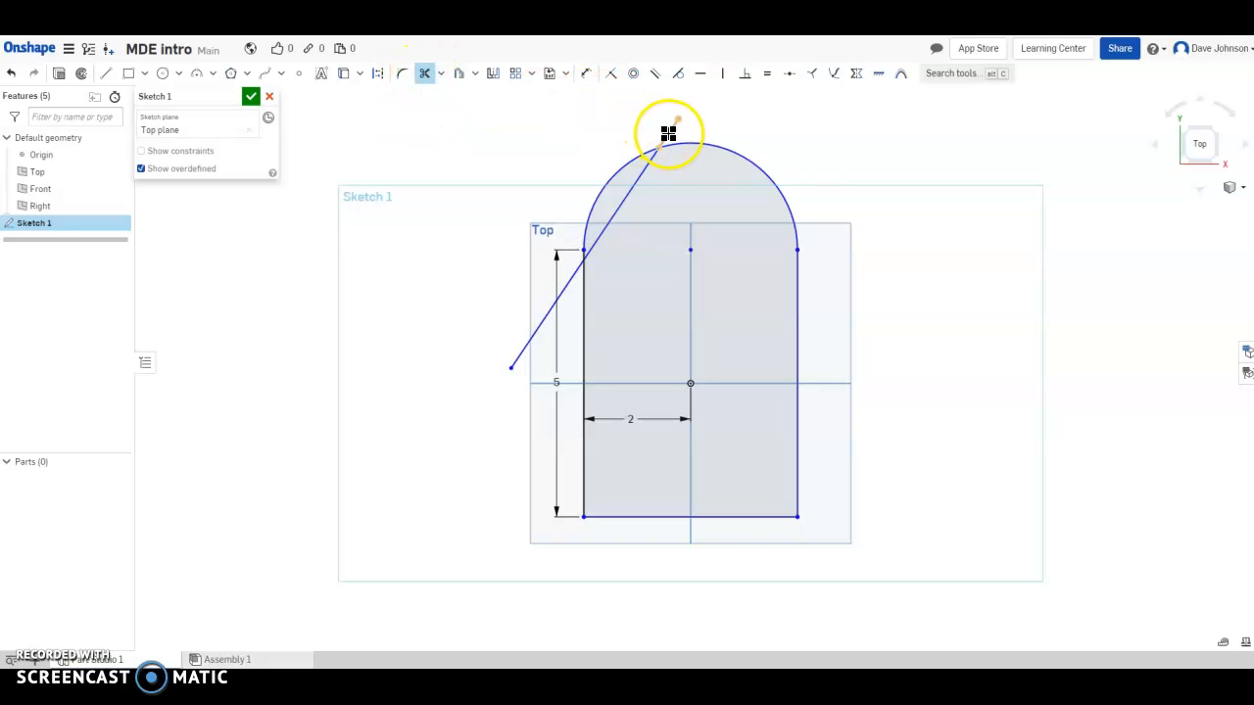
pyautogui.click(648, 165)
pyautogui.click(546, 312)
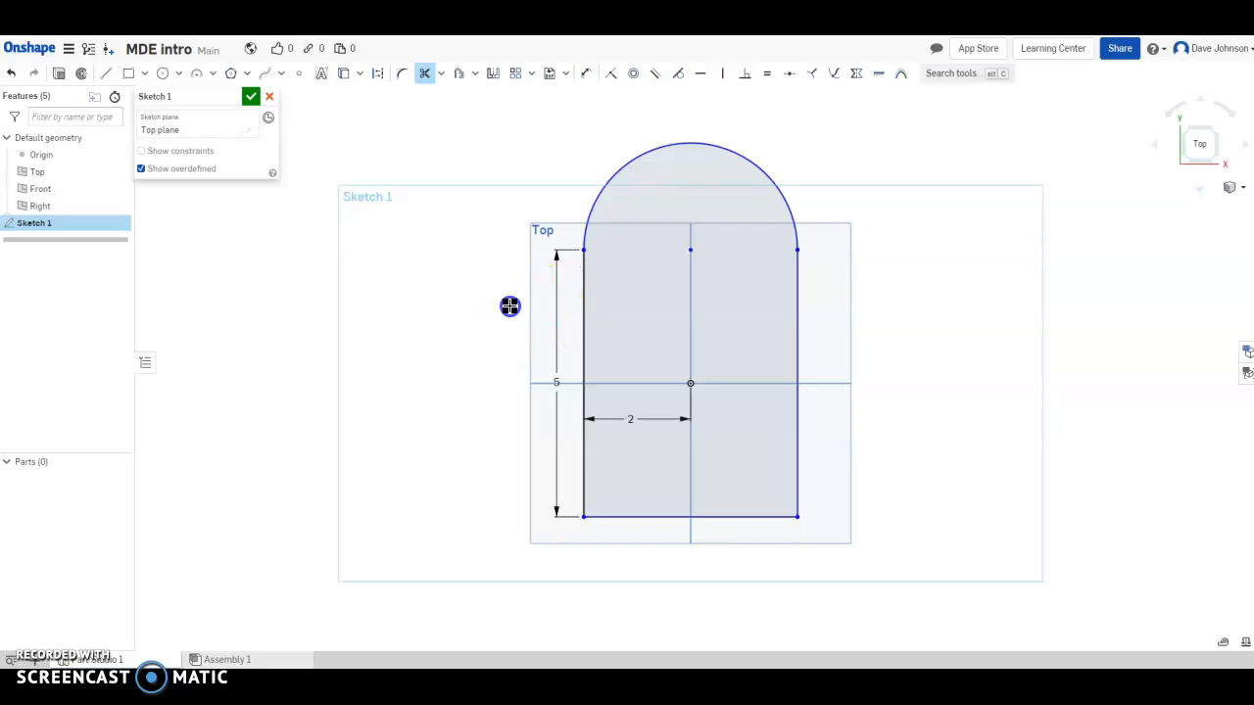
pyautogui.click(424, 77)
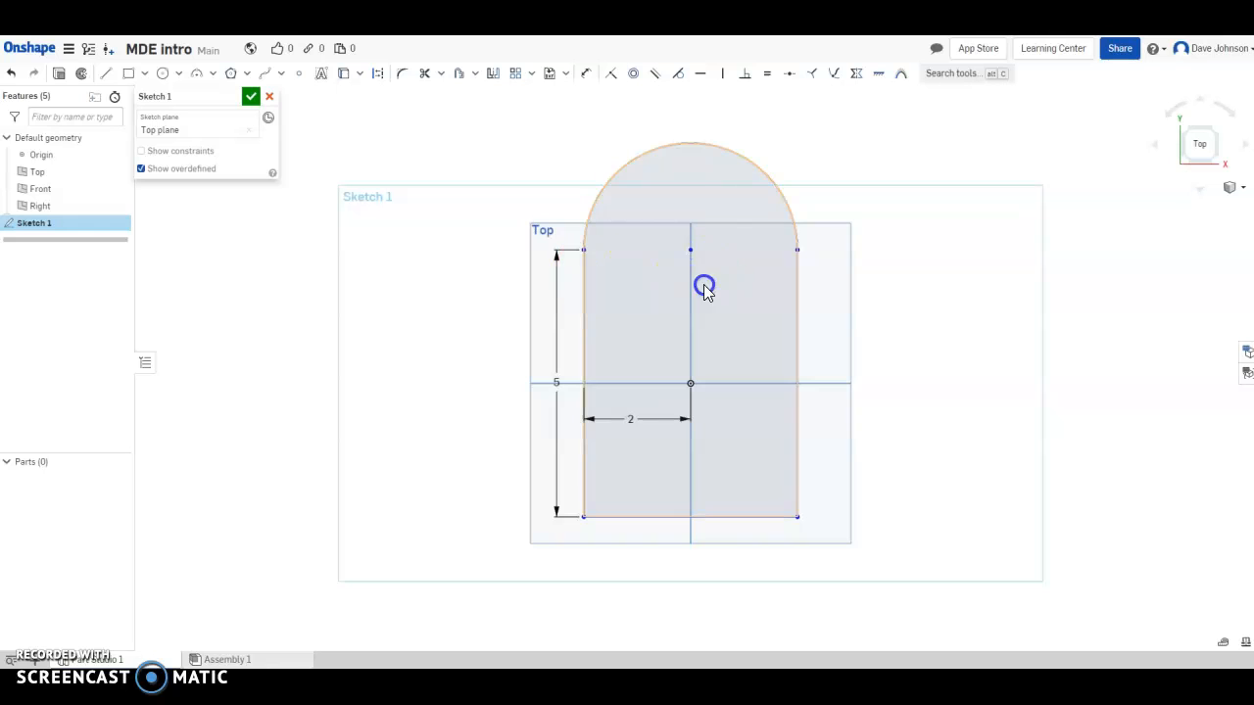
pyautogui.click(616, 360)
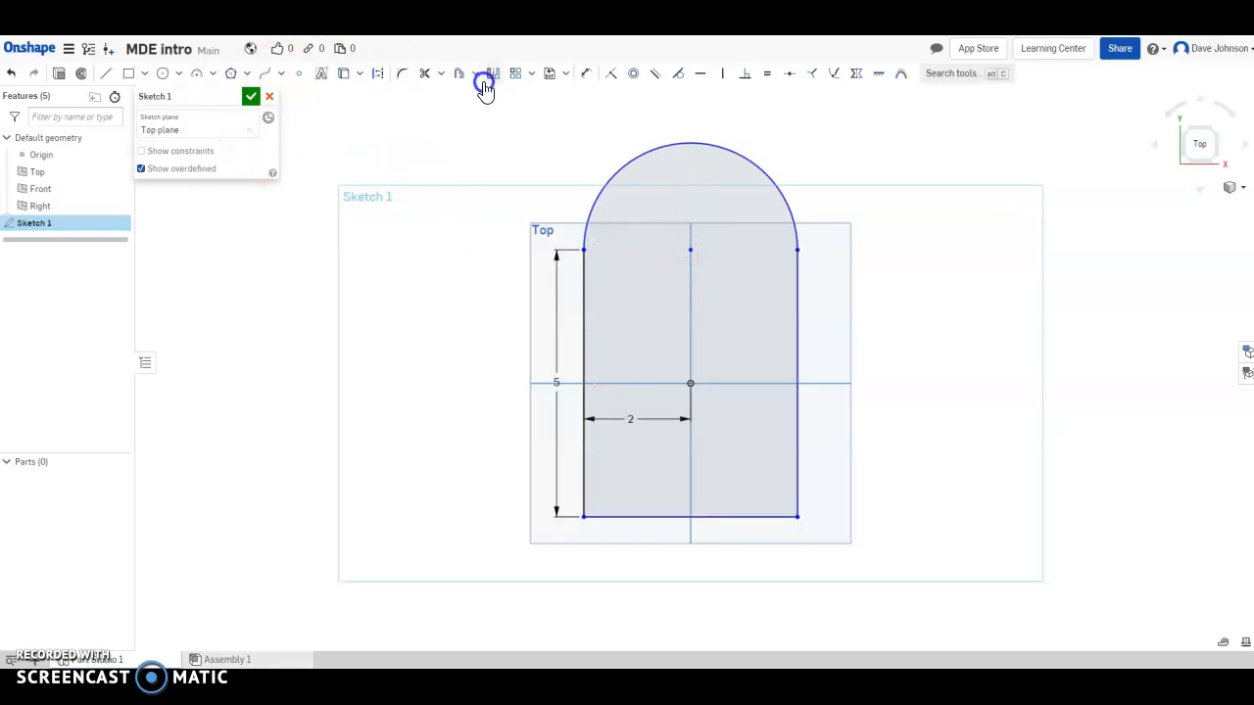
# Dimension the arch radius as R2 and the origin-to-bottom-edge distance as 2.5.
pyautogui.click(586, 73)
pyautogui.click(605, 185)
pyautogui.click(657, 196)
pyautogui.press('Return')
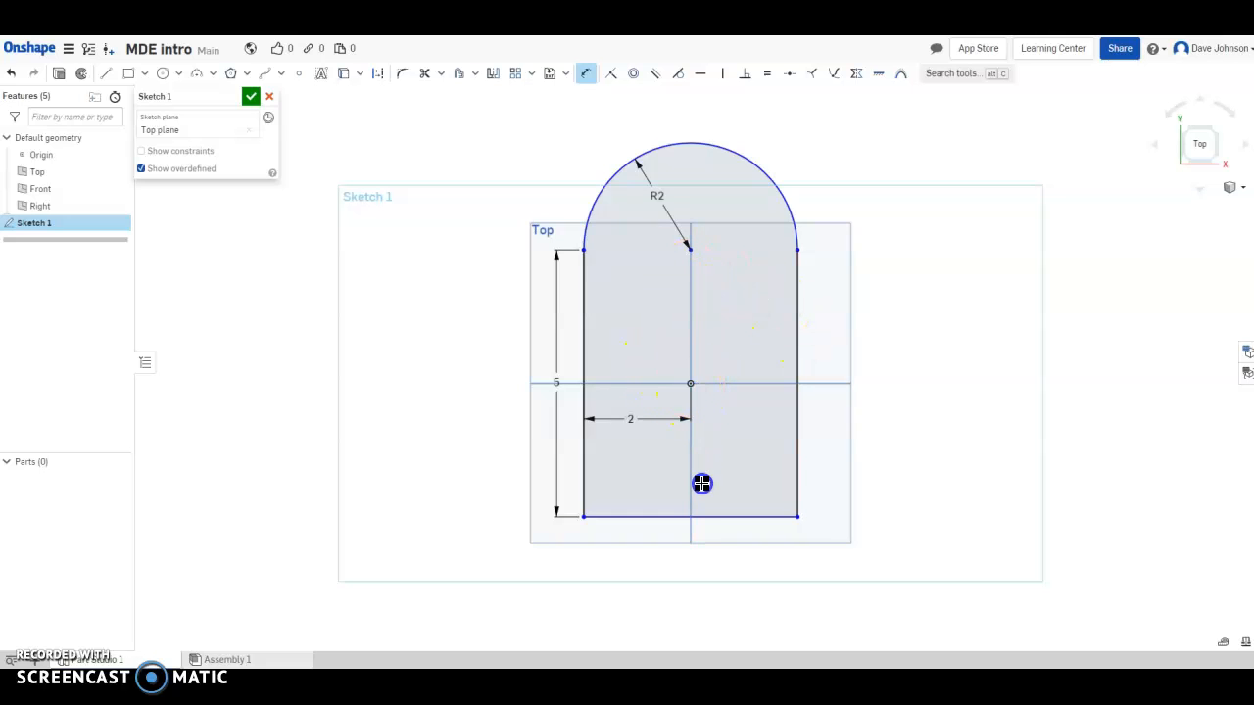
pyautogui.click(703, 516)
pyautogui.click(717, 468)
pyautogui.press('Return')
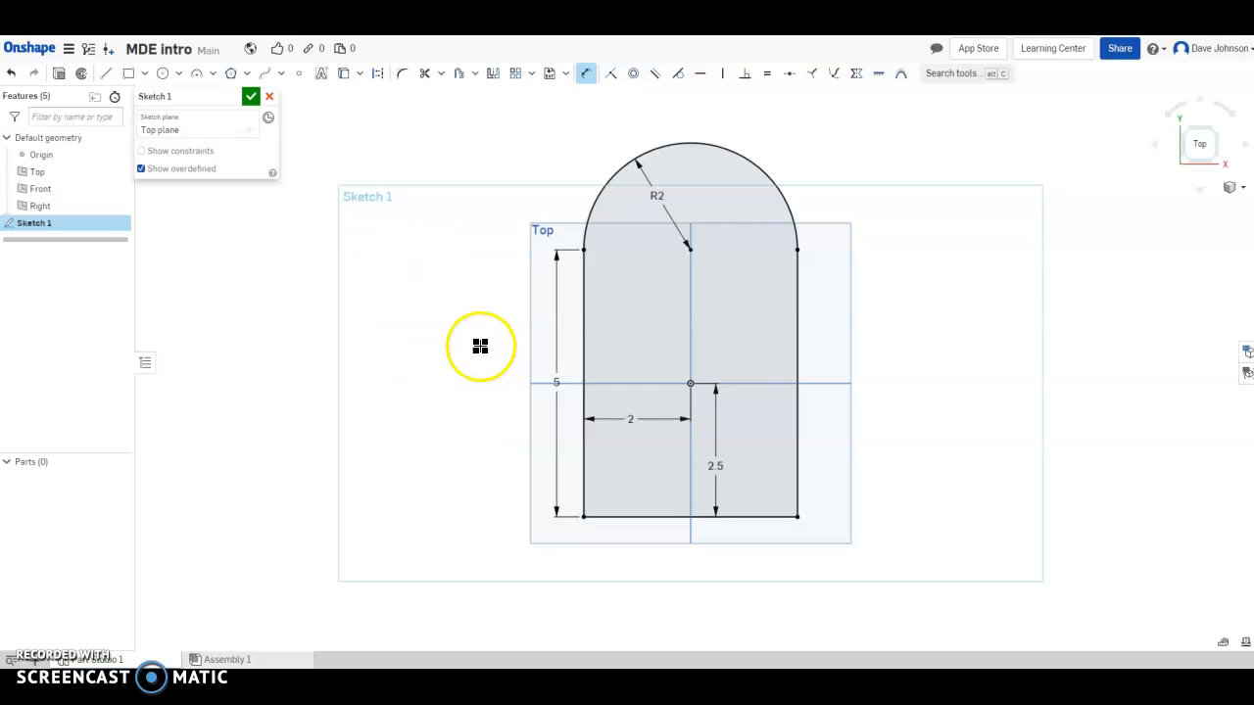
# Accept Sketch 1, then orbit the view and return to the Top view.
pyautogui.click(251, 102)
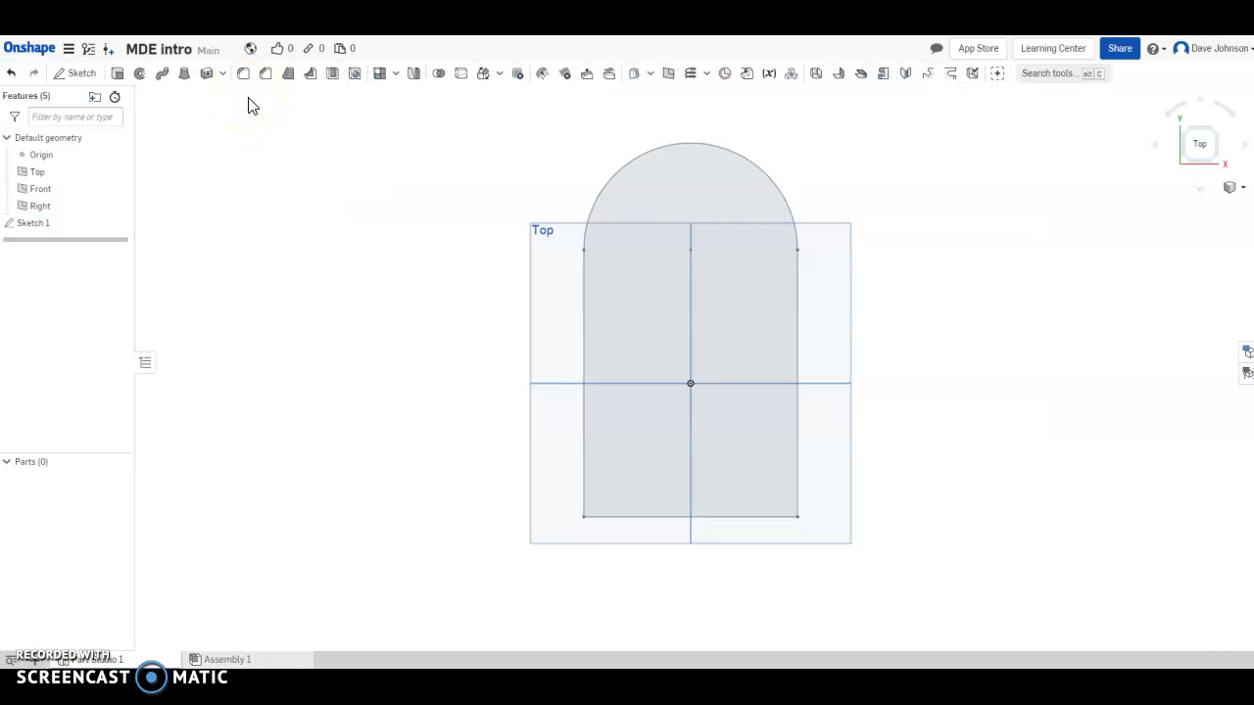
pyautogui.moveTo(1203, 147)
pyautogui.mouseDown()
pyautogui.moveTo(1126, 195)
pyautogui.moveTo(1200, 156)
pyautogui.moveTo(1222, 125)
pyautogui.moveTo(1230, 51)
pyautogui.moveTo(1154, 130)
pyautogui.moveTo(915, 79)
pyautogui.moveTo(1187, 87)
pyautogui.moveTo(1206, 124)
pyautogui.moveTo(1198, 154)
pyautogui.moveTo(1159, 118)
pyautogui.moveTo(1175, 118)
pyautogui.moveTo(1207, 162)
pyautogui.mouseUp()
pyautogui.click(1205, 157)
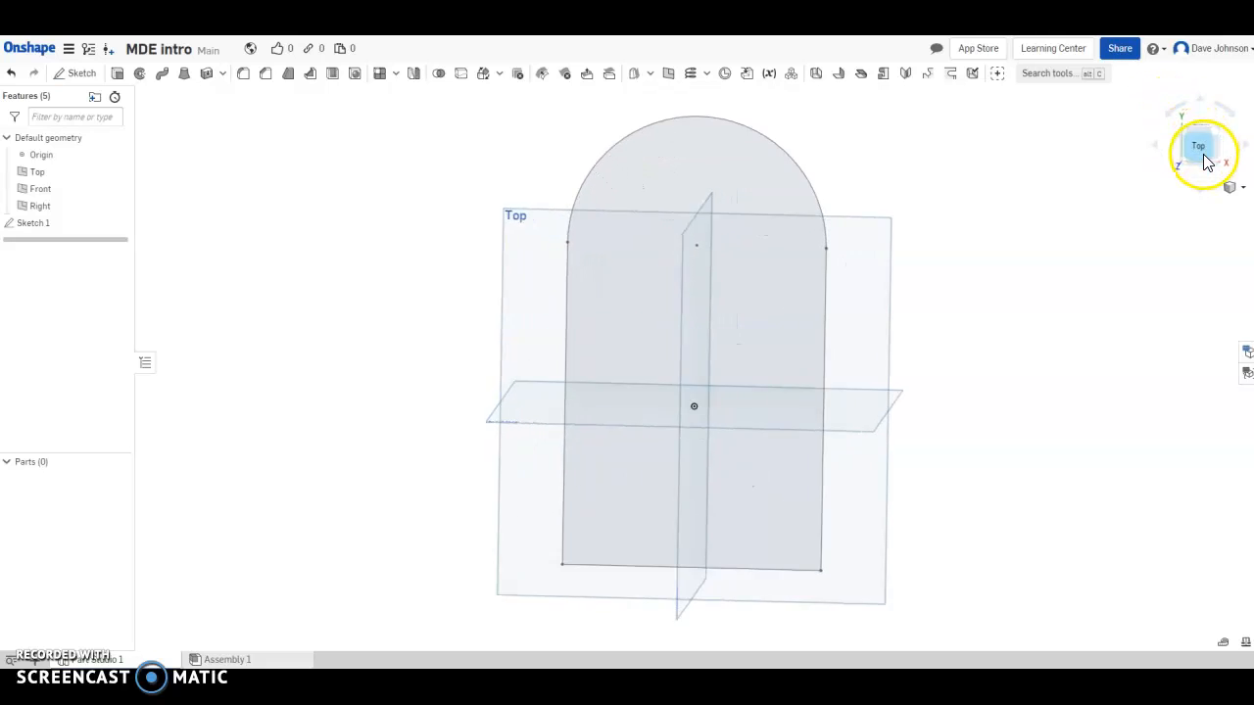